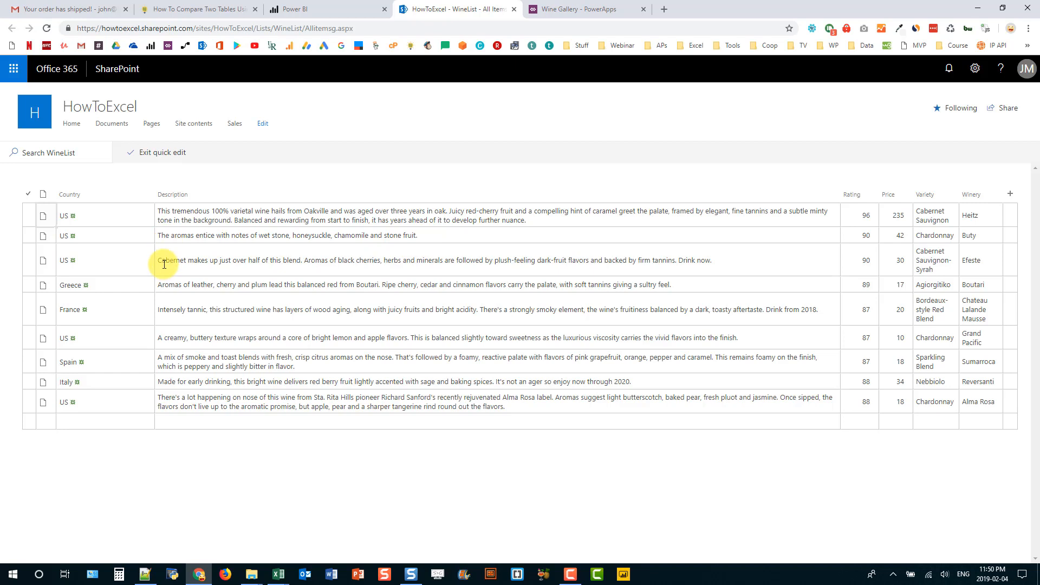
- Switch to the Wine Gallery app in PowerApps and insert a vertical gallery at position 0, 0, stretched to the full screen height of 768
{"action": "left_click", "coordinate": [550, 11]}
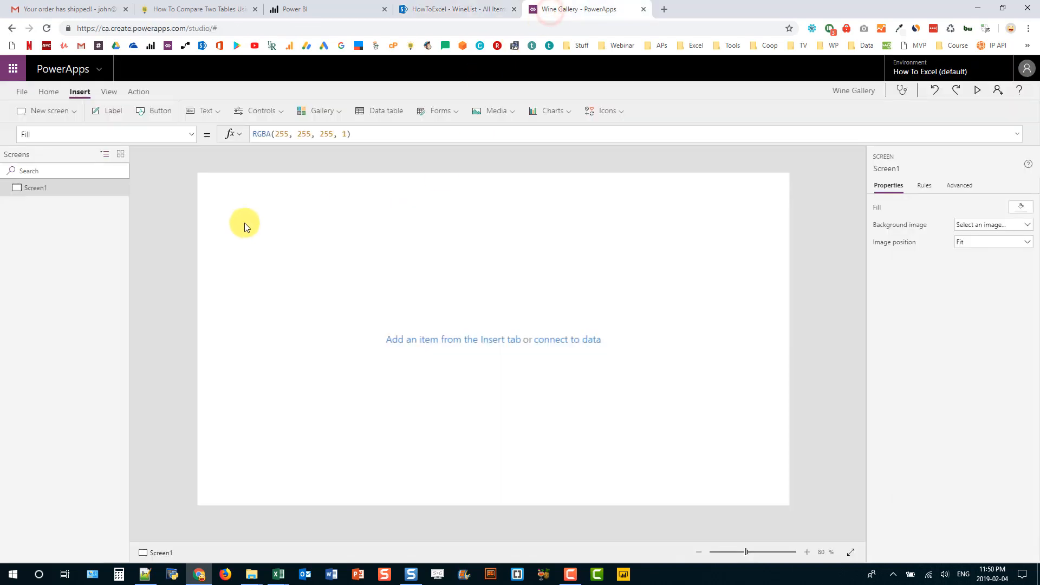
{"action": "left_click", "coordinate": [324, 112]}
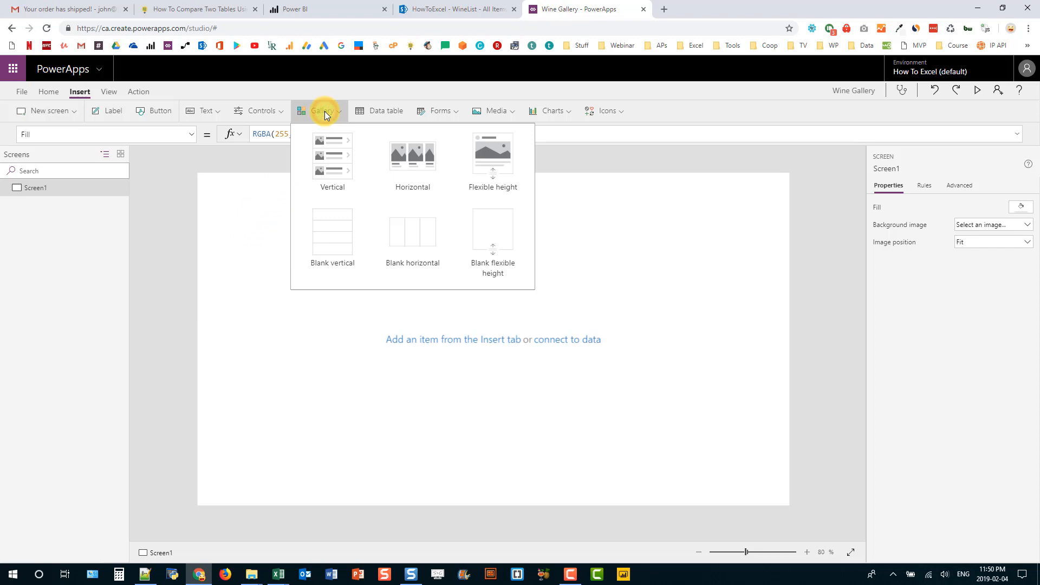
{"action": "left_click", "coordinate": [324, 154]}
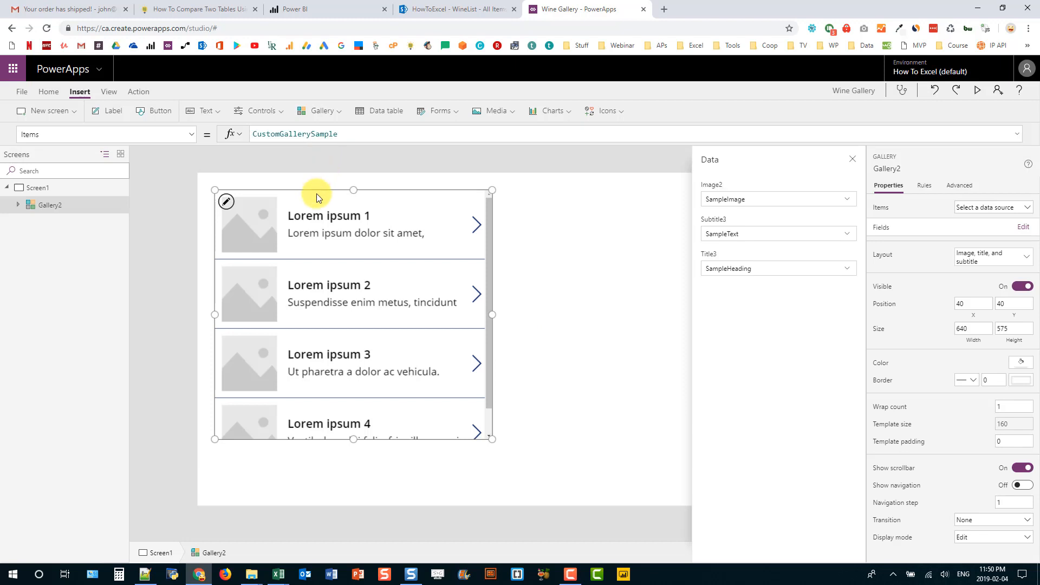
{"action": "left_click_drag", "start_coordinate": [319, 189], "coordinate": [279, 167]}
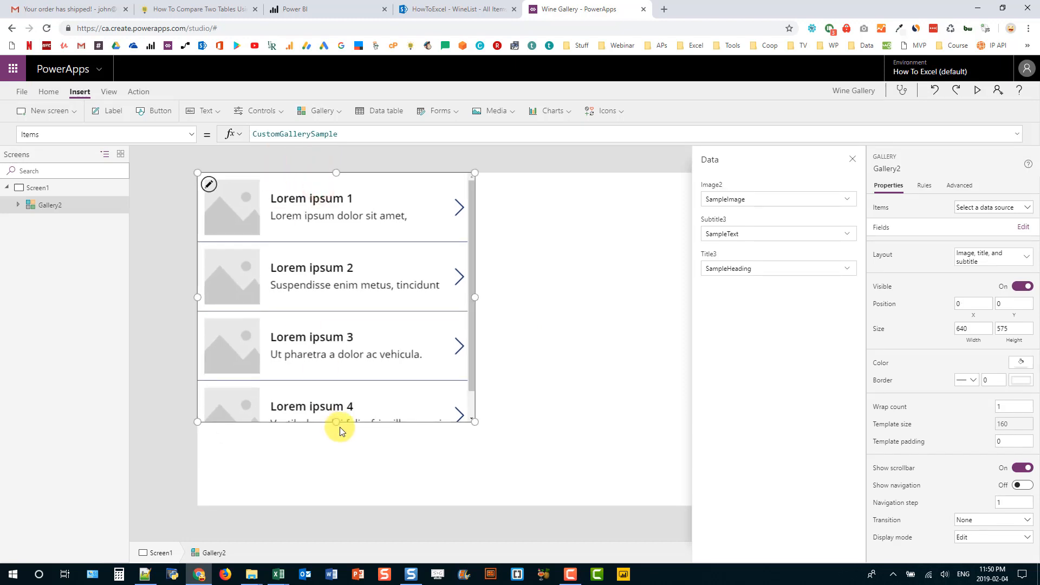
{"action": "left_click_drag", "start_coordinate": [339, 423], "coordinate": [323, 515]}
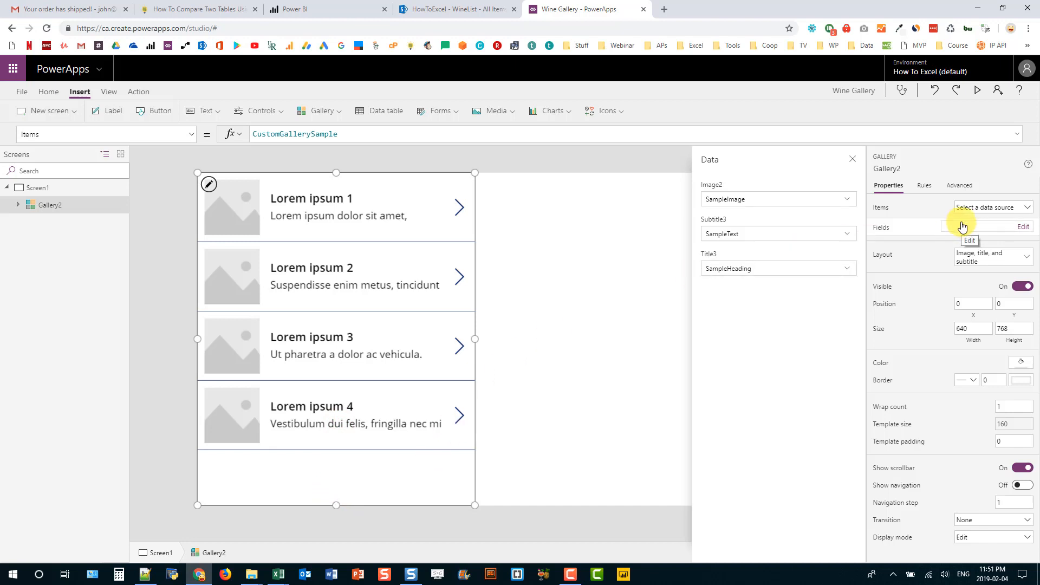
- Set the gallery's layout to Title, subtitle, and body and connect its items to the WineList data source
{"action": "left_click", "coordinate": [989, 257]}
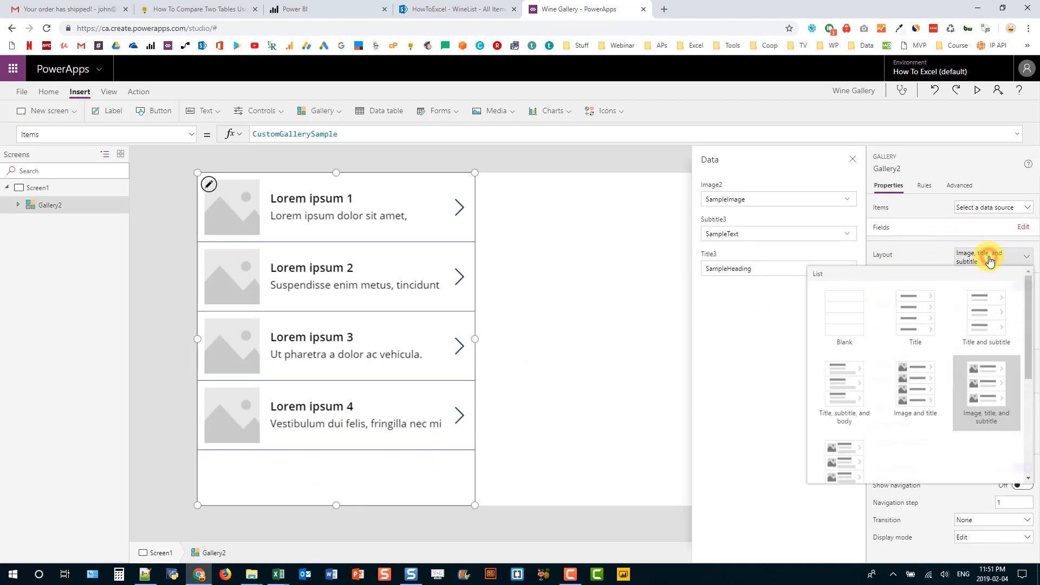
{"action": "left_click", "coordinate": [836, 378]}
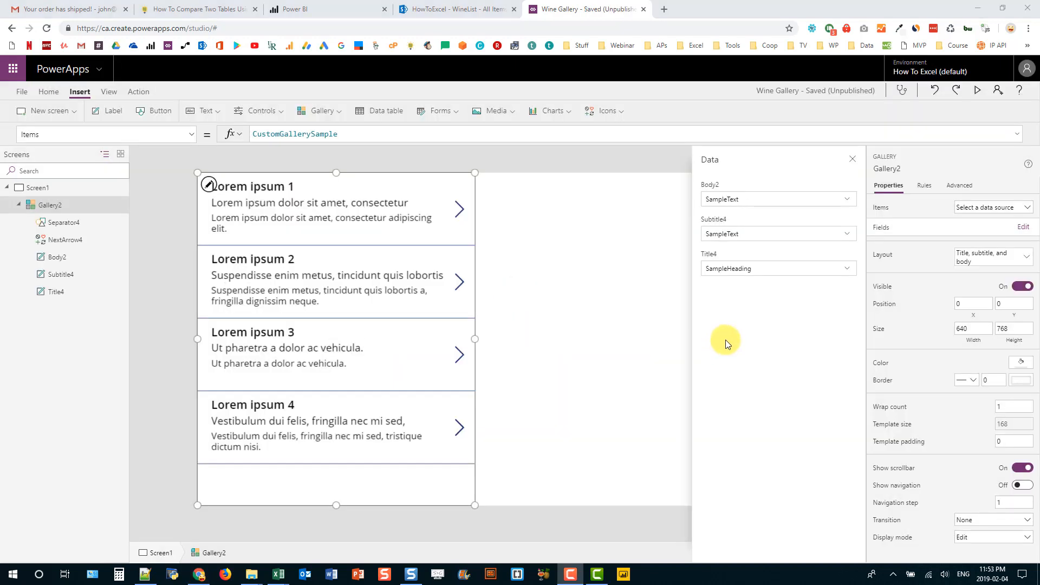
{"action": "left_click", "coordinate": [986, 209]}
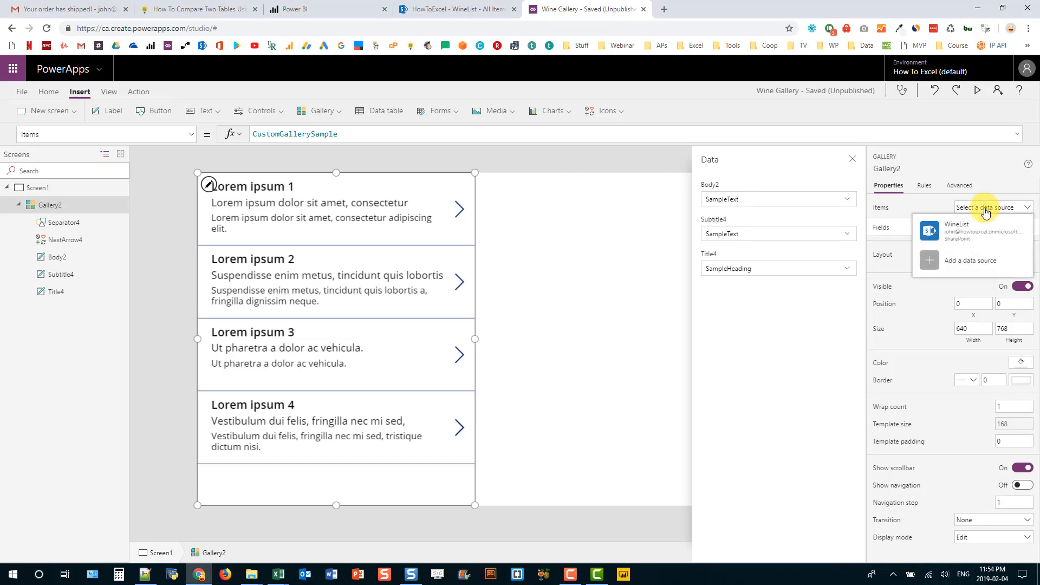
{"action": "left_click", "coordinate": [970, 228]}
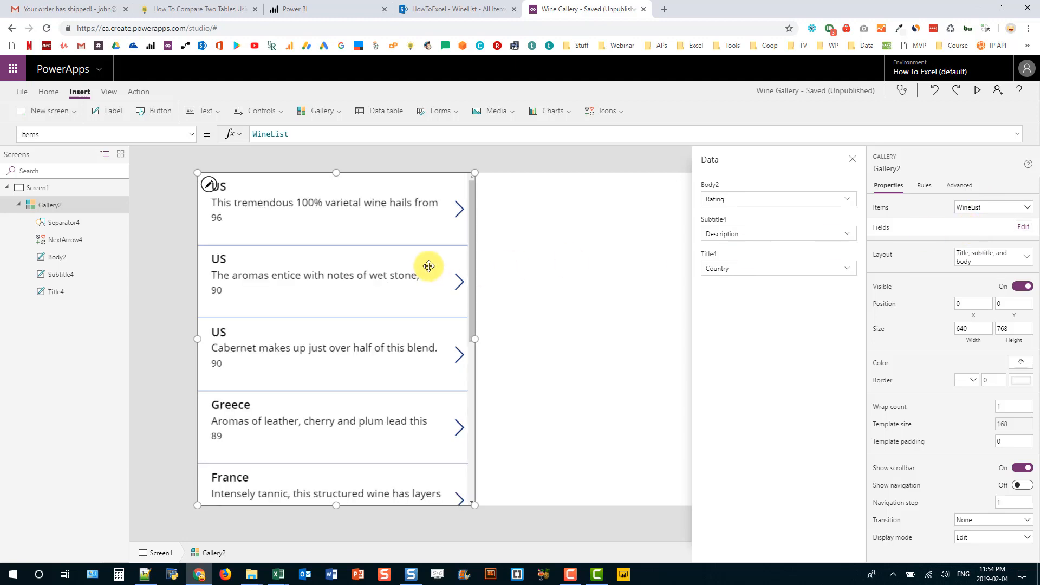
- Map the gallery's body field to Description and its subtitle field to Variety
{"action": "left_click", "coordinate": [749, 203]}
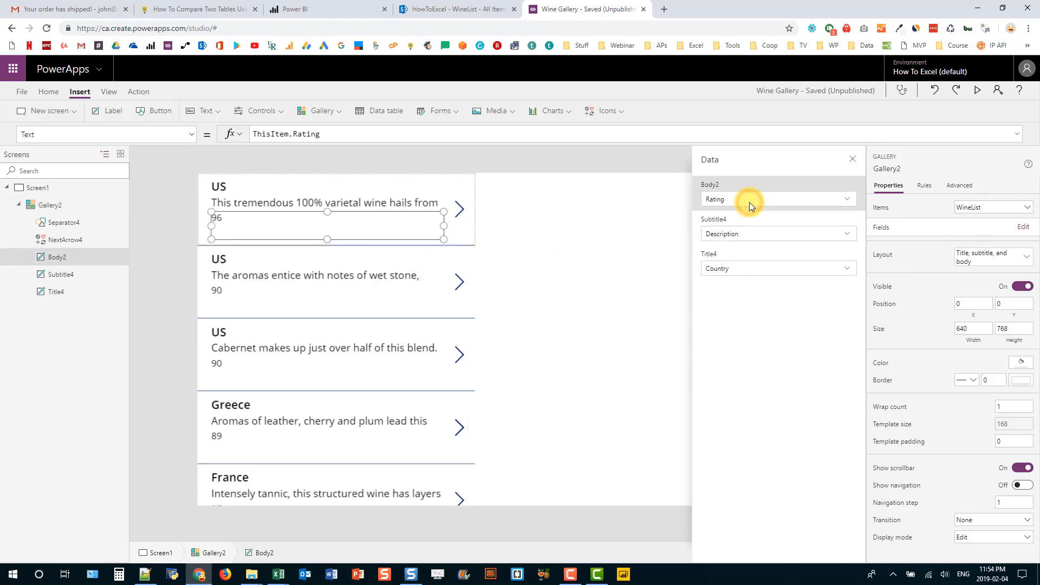
{"action": "left_click", "coordinate": [749, 203]}
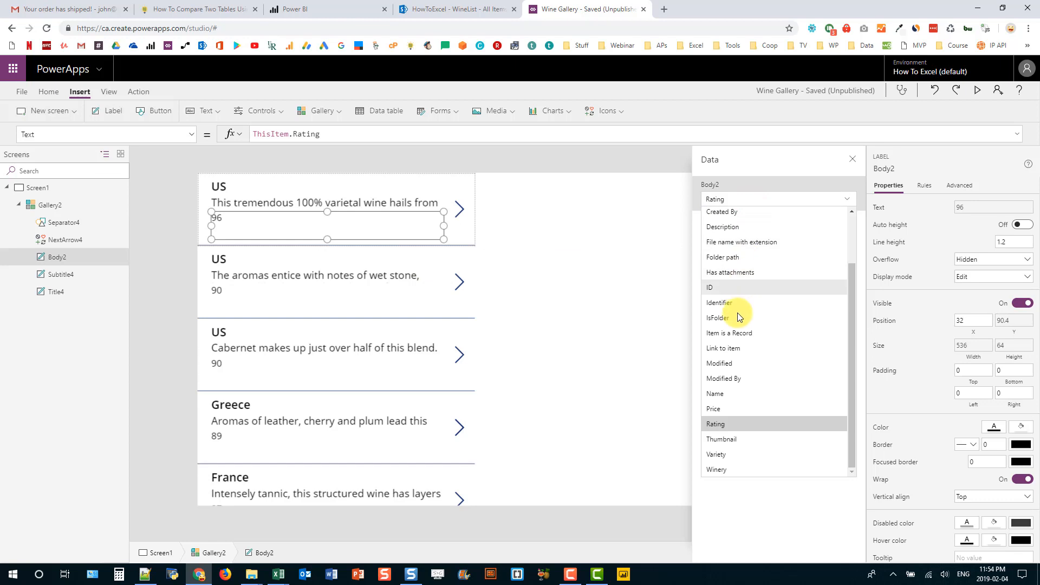
{"action": "left_click", "coordinate": [754, 228]}
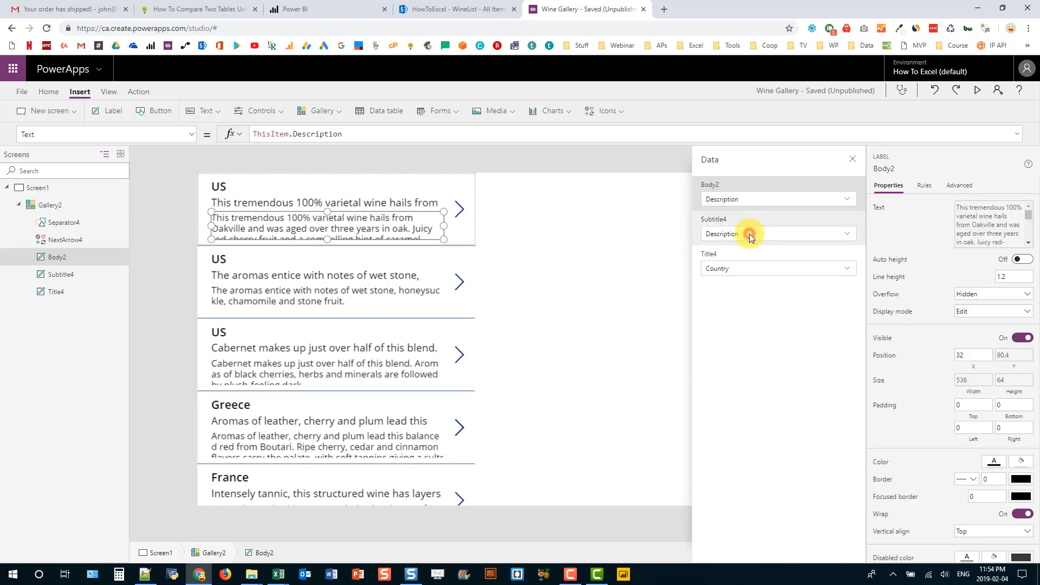
{"action": "left_click", "coordinate": [749, 233]}
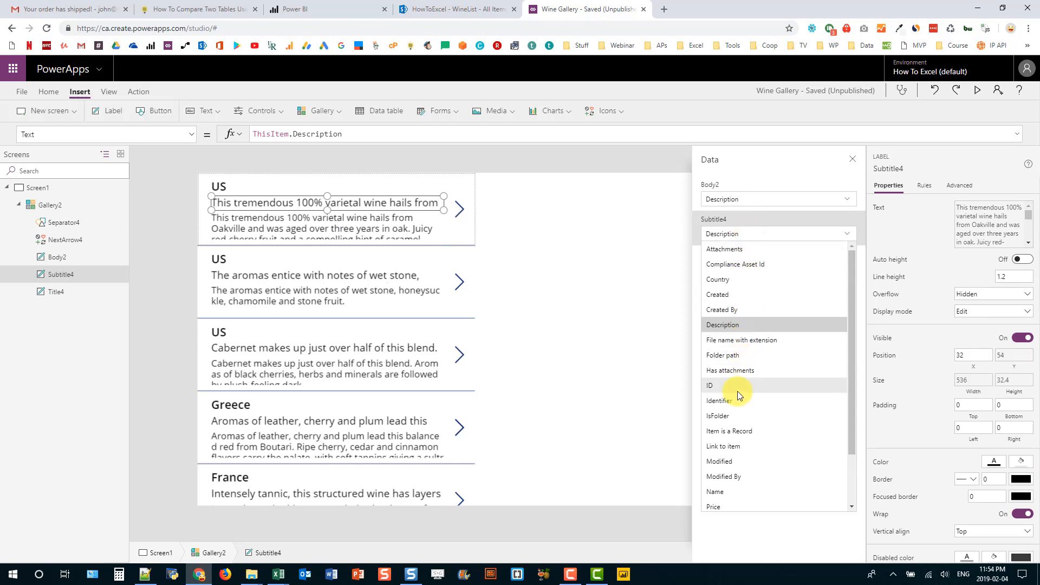
{"action": "scroll", "coordinate": [732, 431], "scroll_direction": "down", "scroll_amount": 2}
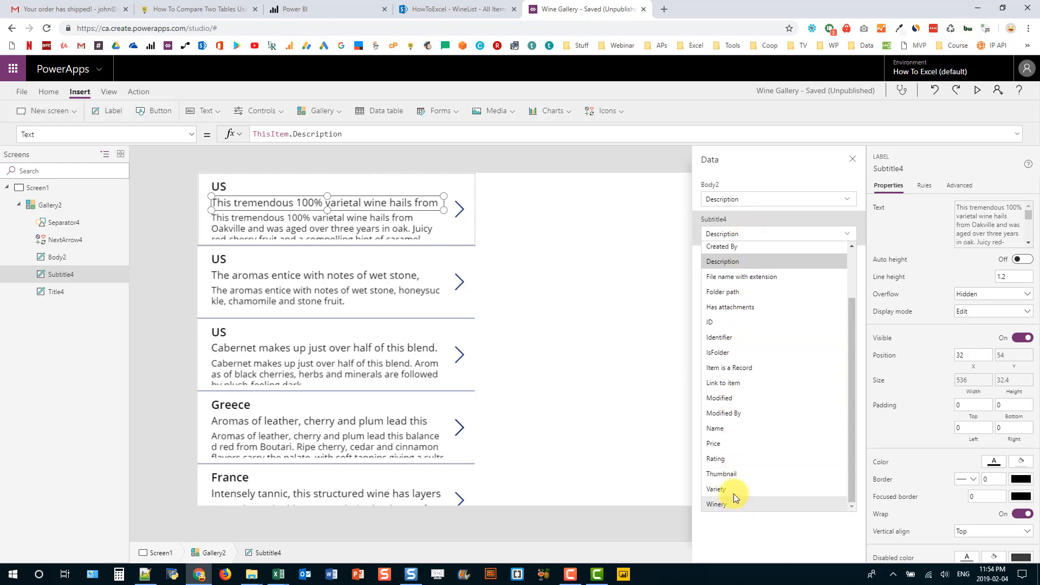
{"action": "left_click", "coordinate": [733, 489]}
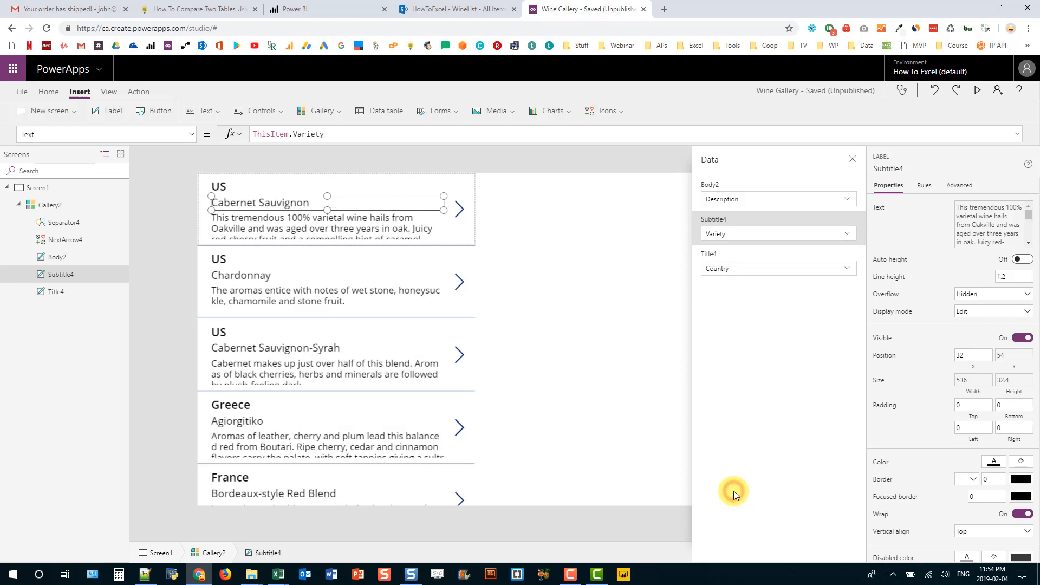
- Map the gallery's title field to Winery and close the field mapping
{"action": "left_click", "coordinate": [762, 268]}
{"action": "left_click", "coordinate": [762, 267]}
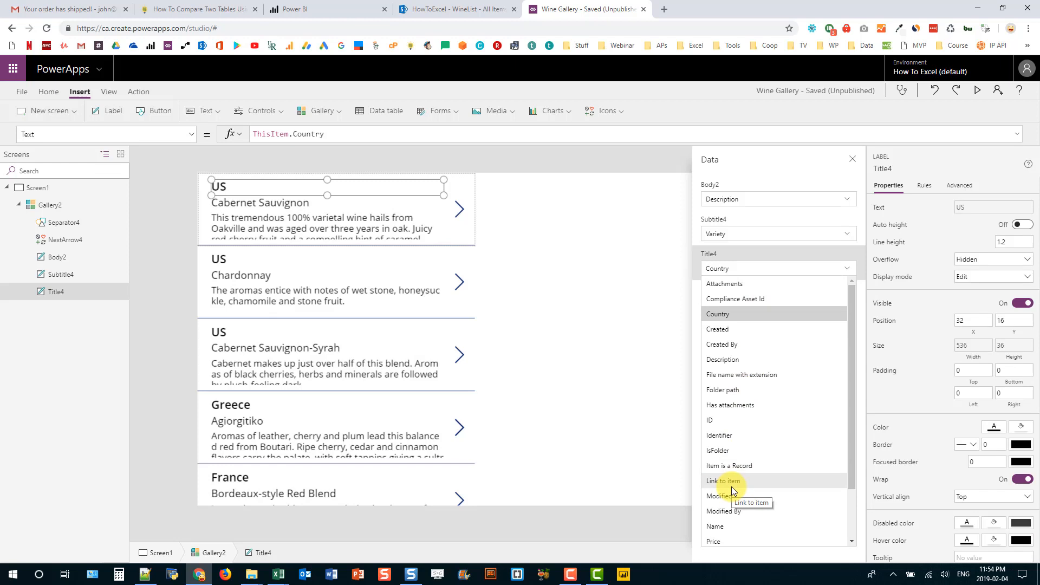
{"action": "scroll", "coordinate": [731, 487], "scroll_direction": "down", "scroll_amount": 3}
{"action": "left_click", "coordinate": [729, 535]}
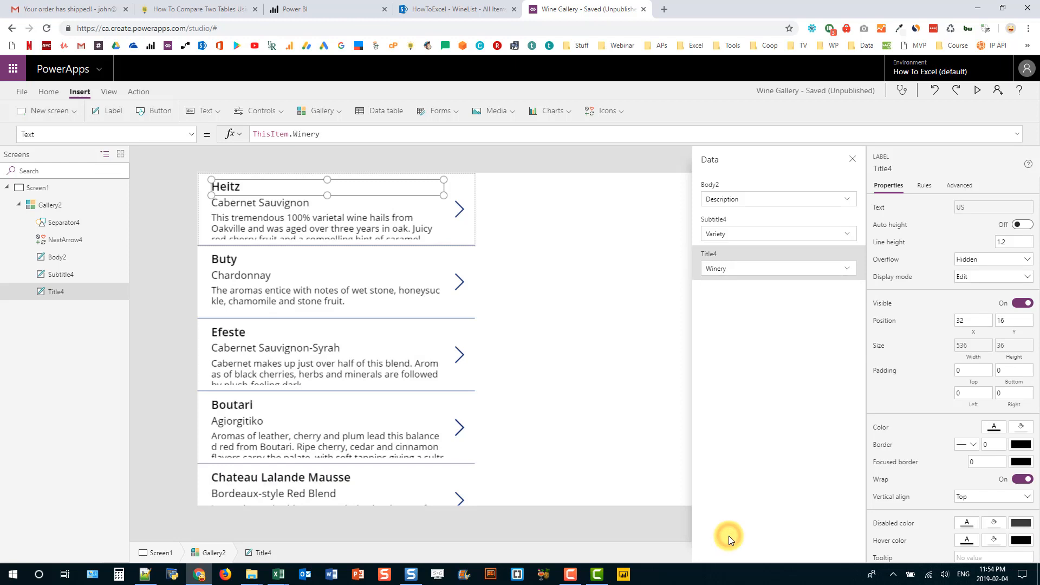
{"action": "left_click", "coordinate": [853, 159]}
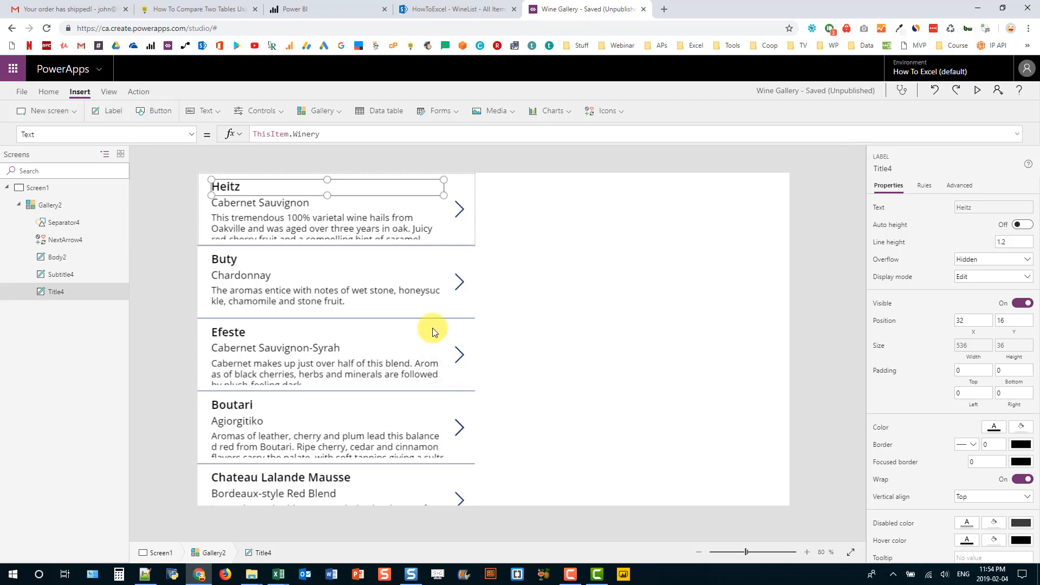
- Enlarge the gallery's item template to about 303 high and its description label to about 191 high to fit the long text
{"action": "left_click", "coordinate": [341, 227]}
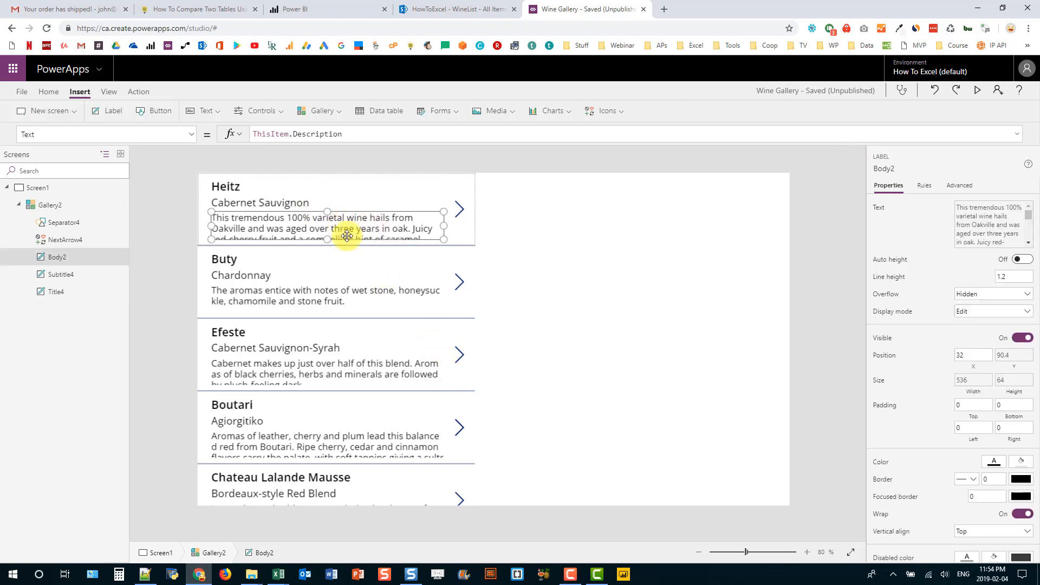
{"action": "left_click", "coordinate": [455, 239]}
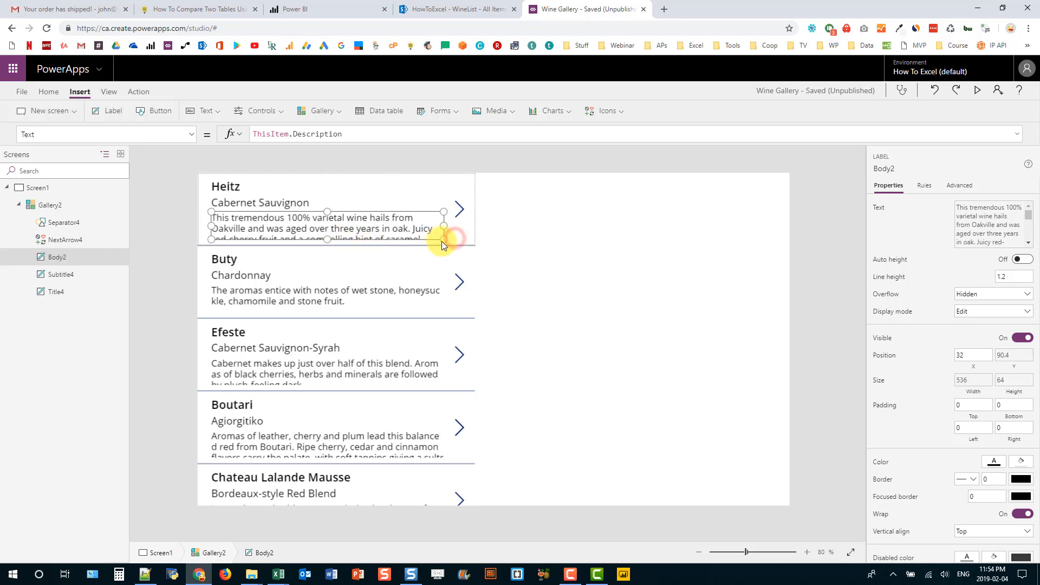
{"action": "left_click_drag", "start_coordinate": [338, 247], "coordinate": [336, 285]}
{"action": "left_click", "coordinate": [340, 239]}
{"action": "left_click_drag", "start_coordinate": [328, 239], "coordinate": [325, 294]}
{"action": "left_click", "coordinate": [424, 272]}
{"action": "left_click", "coordinate": [337, 271]}
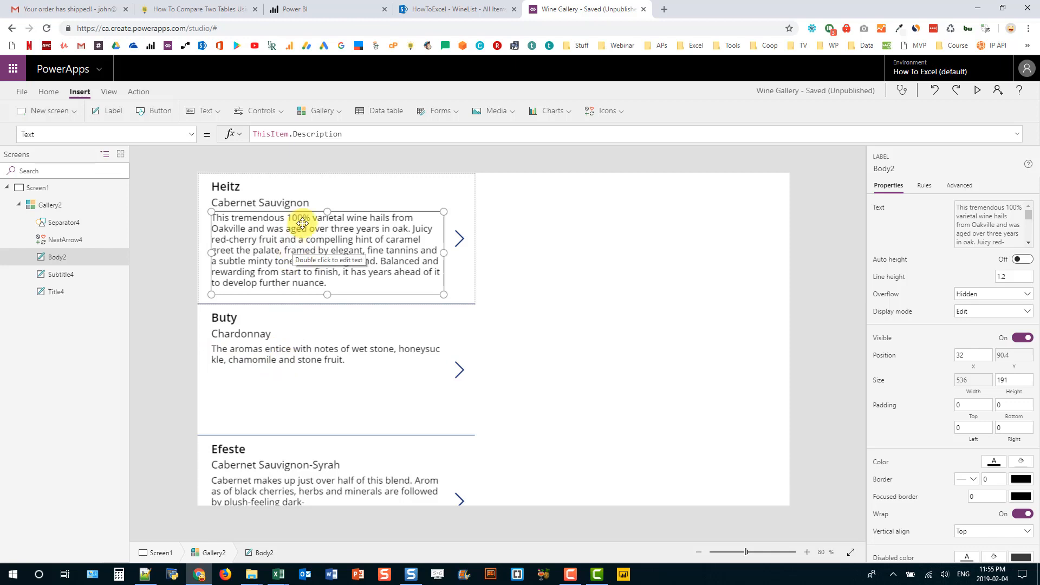
{"action": "left_click", "coordinate": [324, 112]}
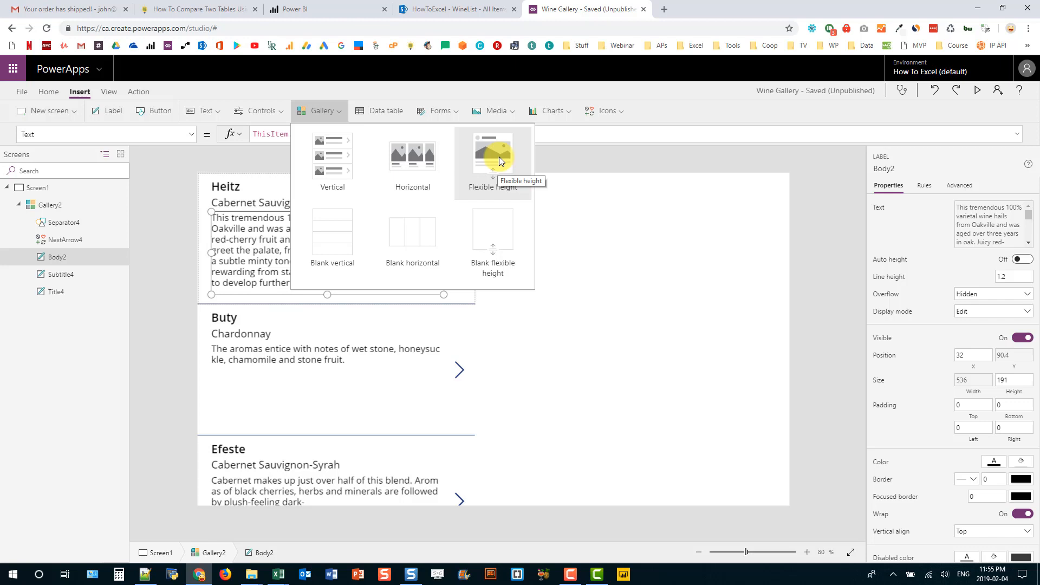
{"action": "left_click", "coordinate": [498, 239]}
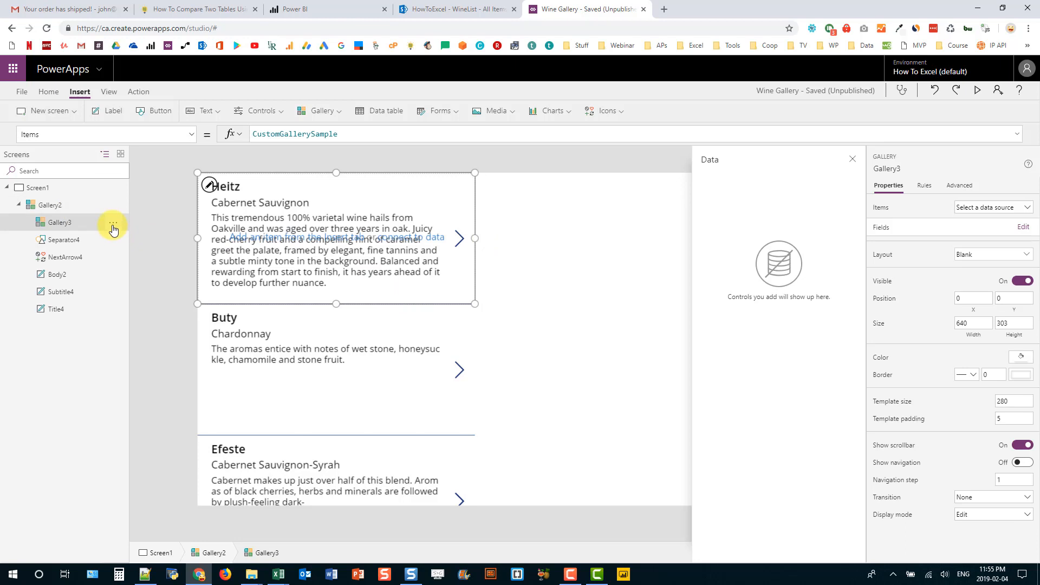
{"action": "left_click", "coordinate": [113, 225]}
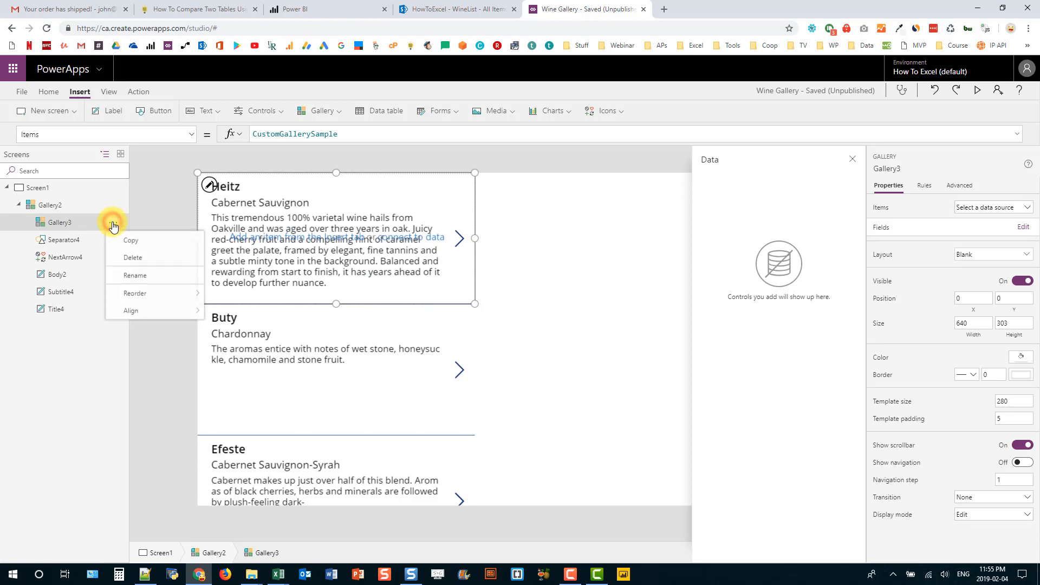
{"action": "left_click", "coordinate": [123, 260]}
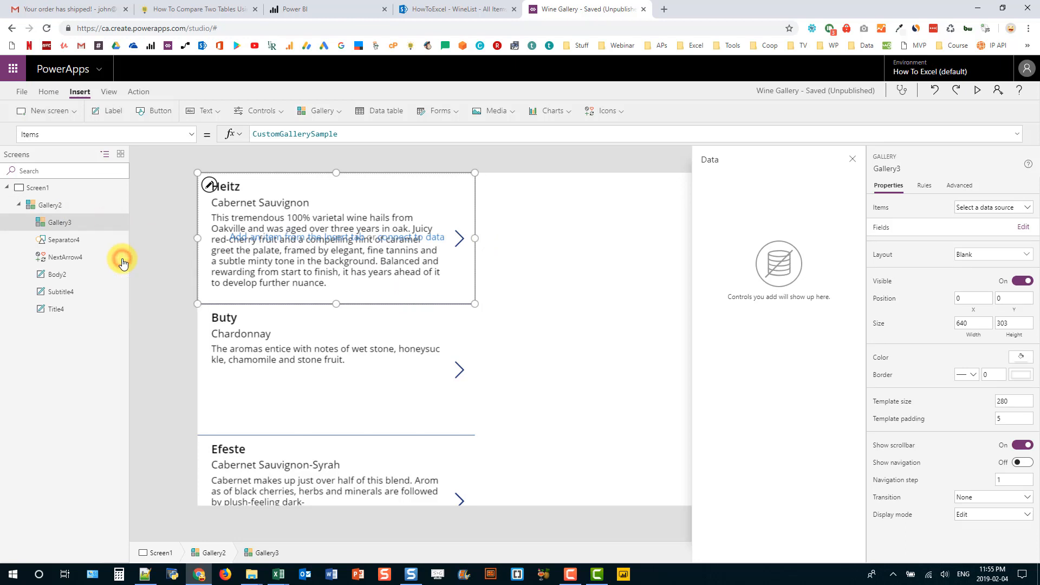
- Insert a blank flexible height gallery directly on Screen1, beside the existing gallery at X 726, Y 0, with a height of 768
{"action": "left_click", "coordinate": [48, 194]}
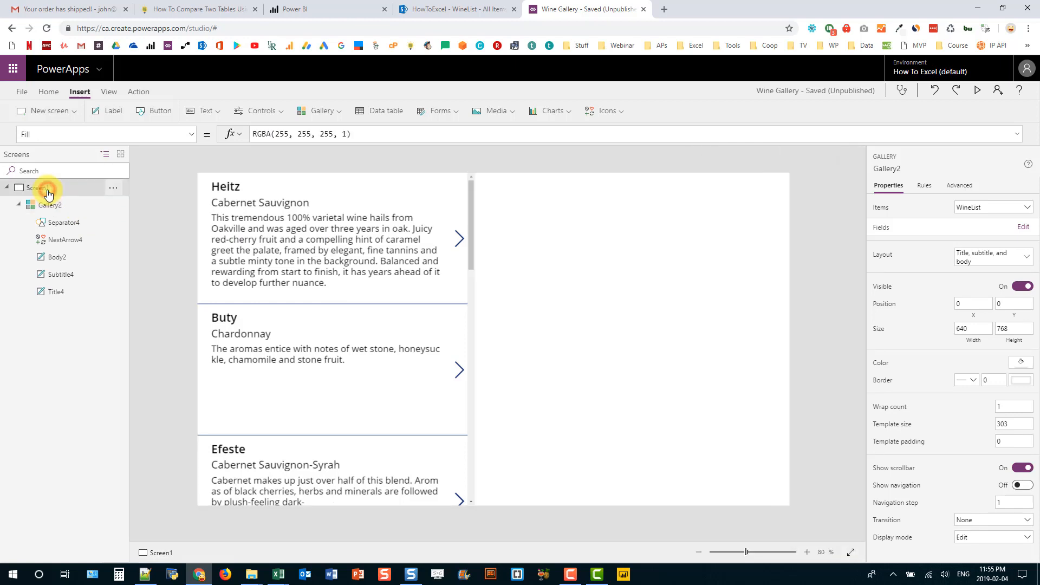
{"action": "left_click", "coordinate": [317, 112]}
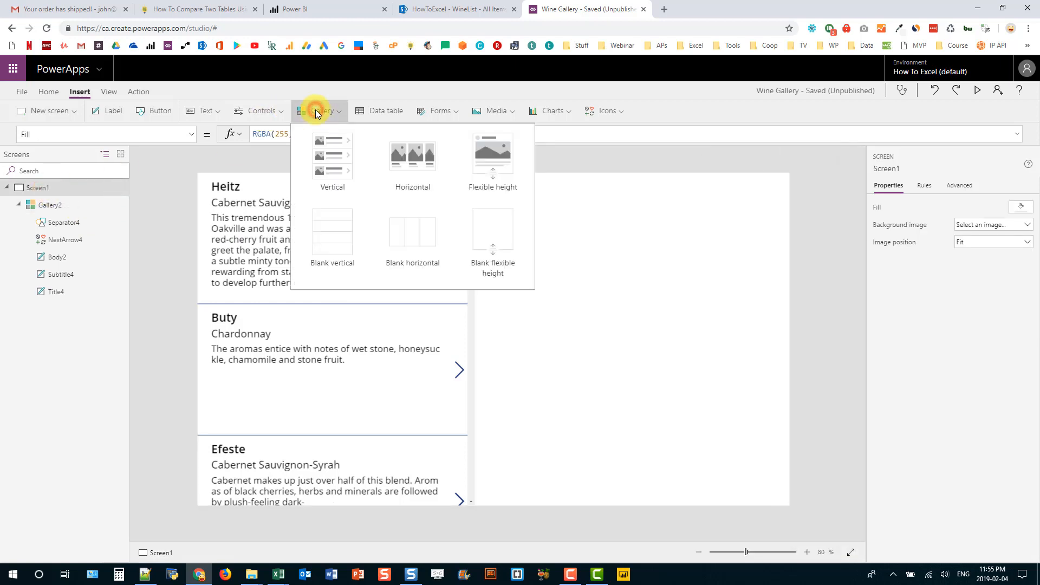
{"action": "left_click", "coordinate": [491, 222]}
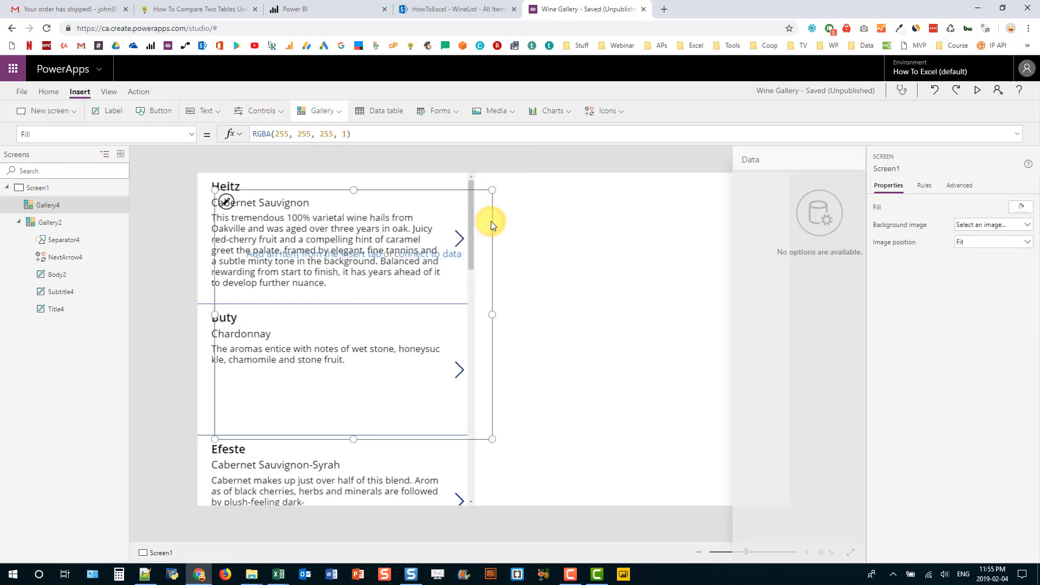
{"action": "left_click_drag", "start_coordinate": [414, 190], "coordinate": [733, 165]}
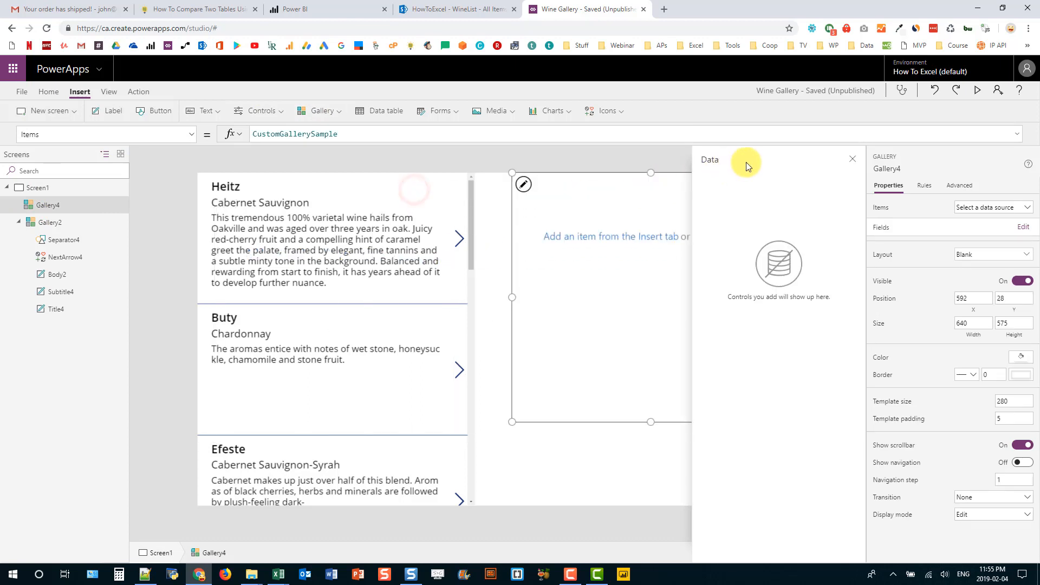
{"action": "left_click_drag", "start_coordinate": [655, 422], "coordinate": [654, 507]}
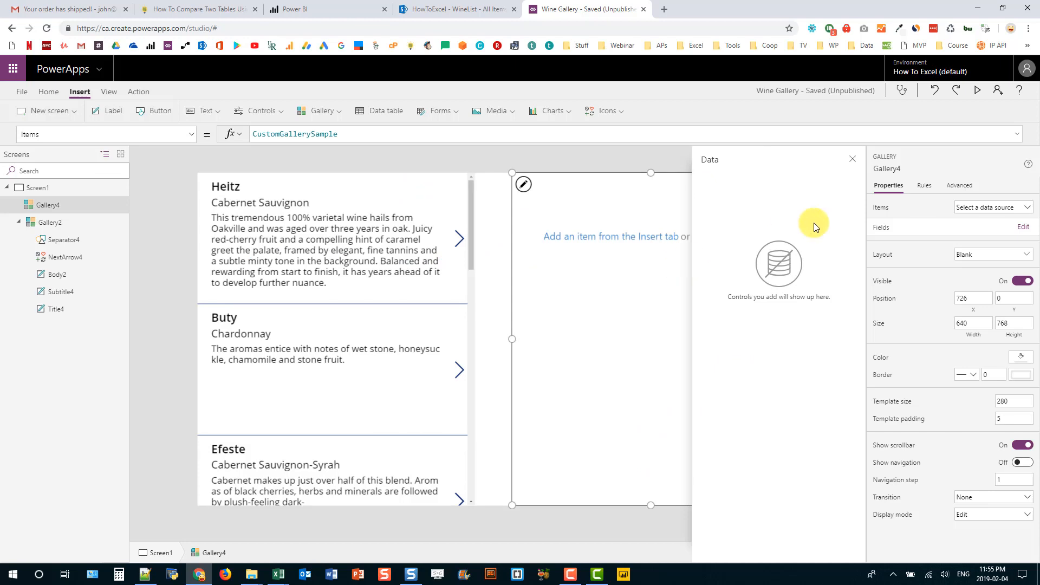
- Connect the blank flexible height gallery to the WineList data source and insert a text label into its item template
{"action": "left_click", "coordinate": [971, 208]}
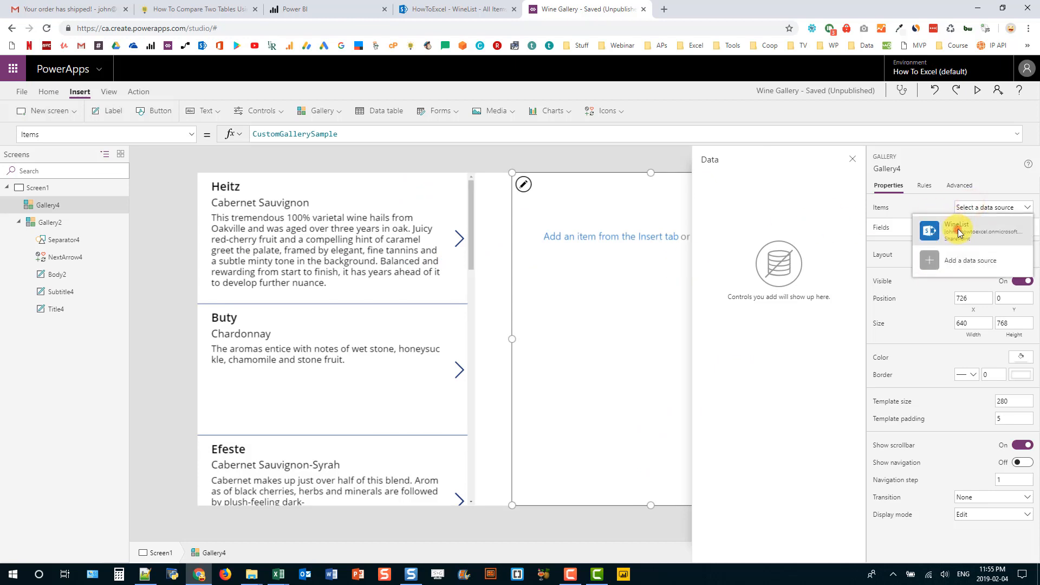
{"action": "left_click", "coordinate": [959, 229]}
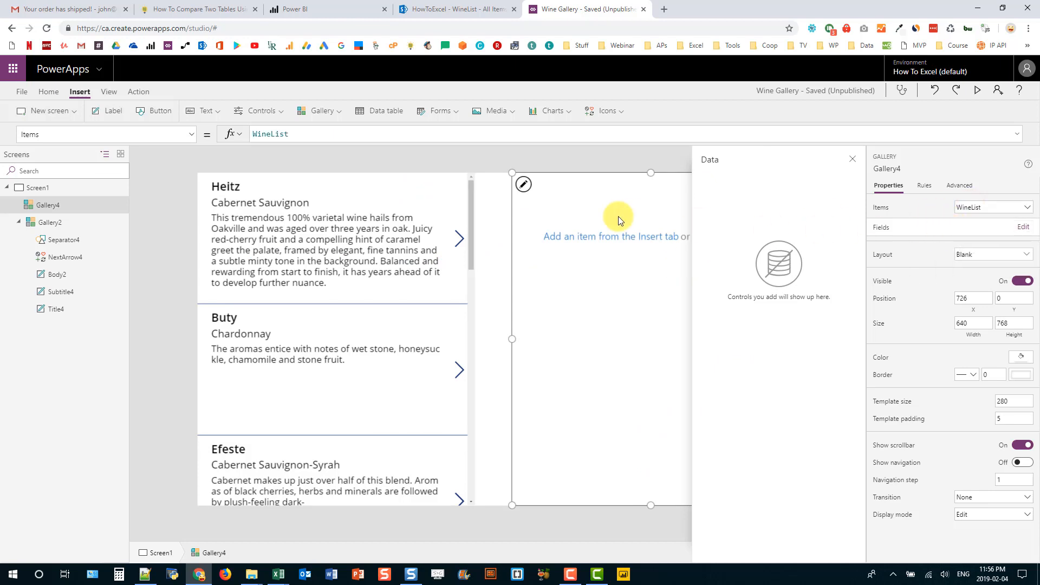
{"action": "left_click", "coordinate": [589, 219]}
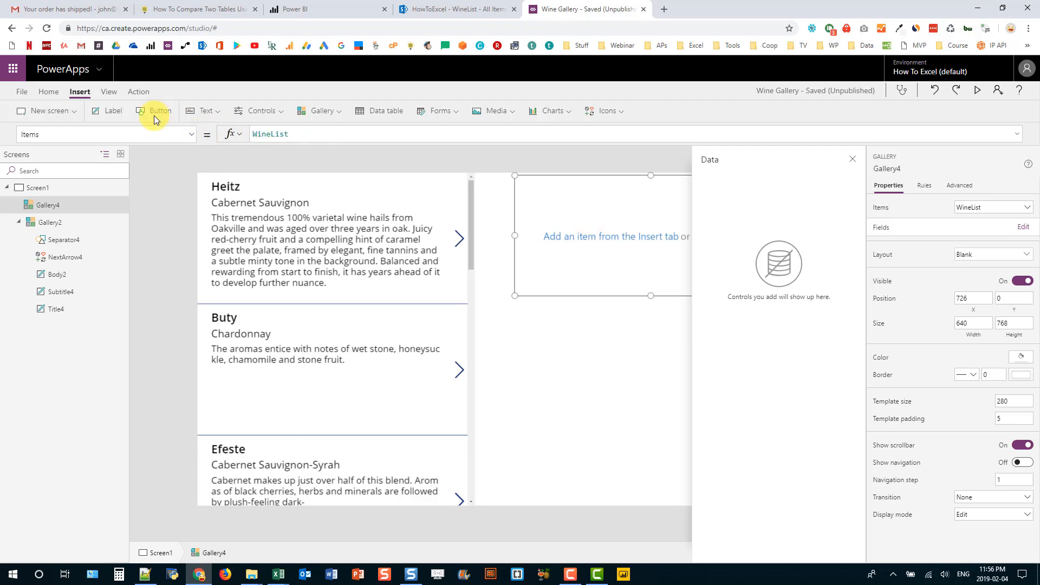
{"action": "left_click", "coordinate": [852, 159]}
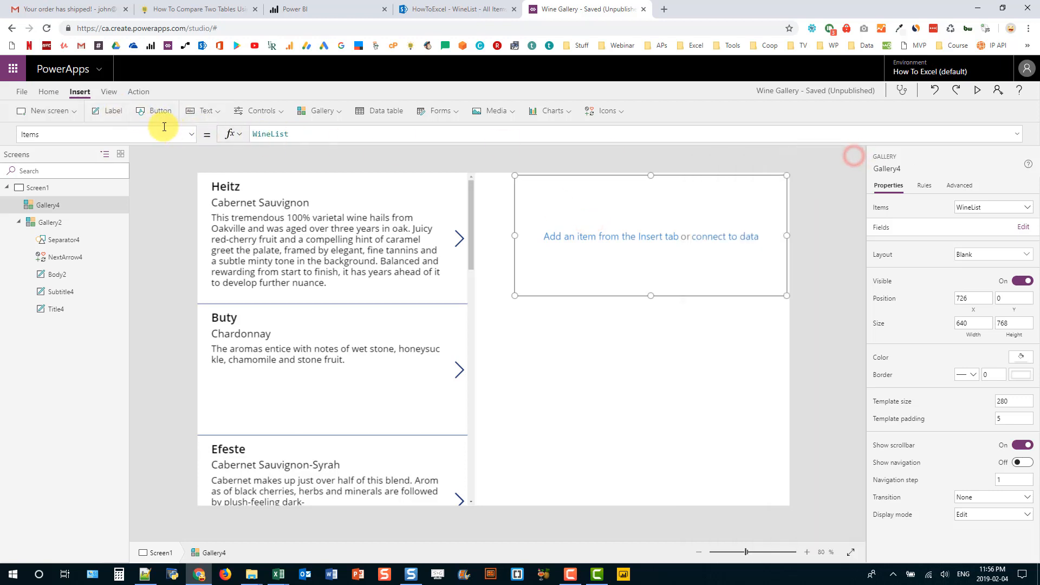
{"action": "left_click", "coordinate": [218, 109]}
{"action": "left_click", "coordinate": [208, 134]}
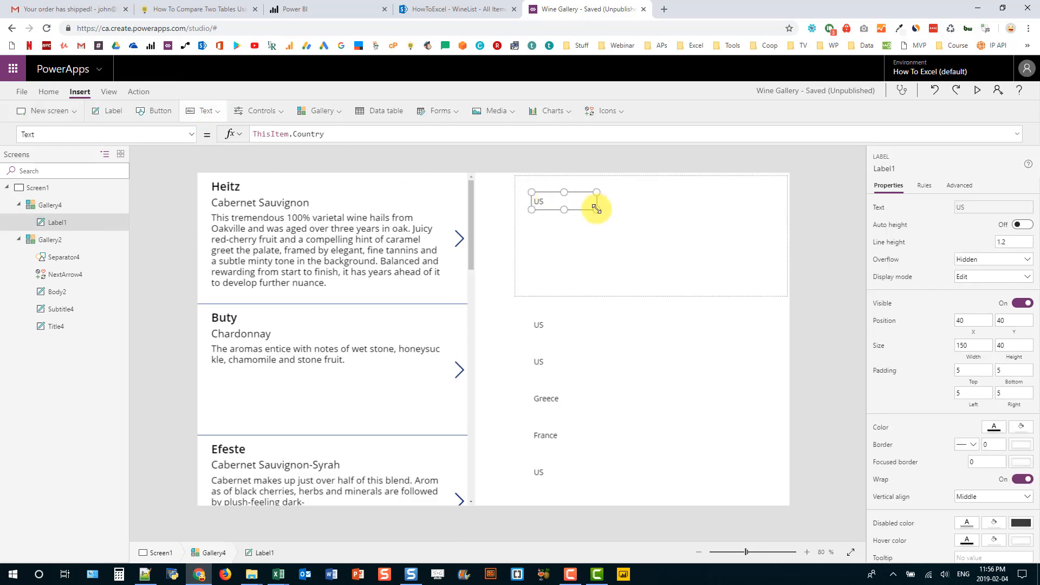
- Resize the label in the flexible gallery to about 547 by 36 at X 44, Y 28, and stack two copies directly beneath it
{"action": "left_click_drag", "start_coordinate": [597, 209], "coordinate": [768, 206]}
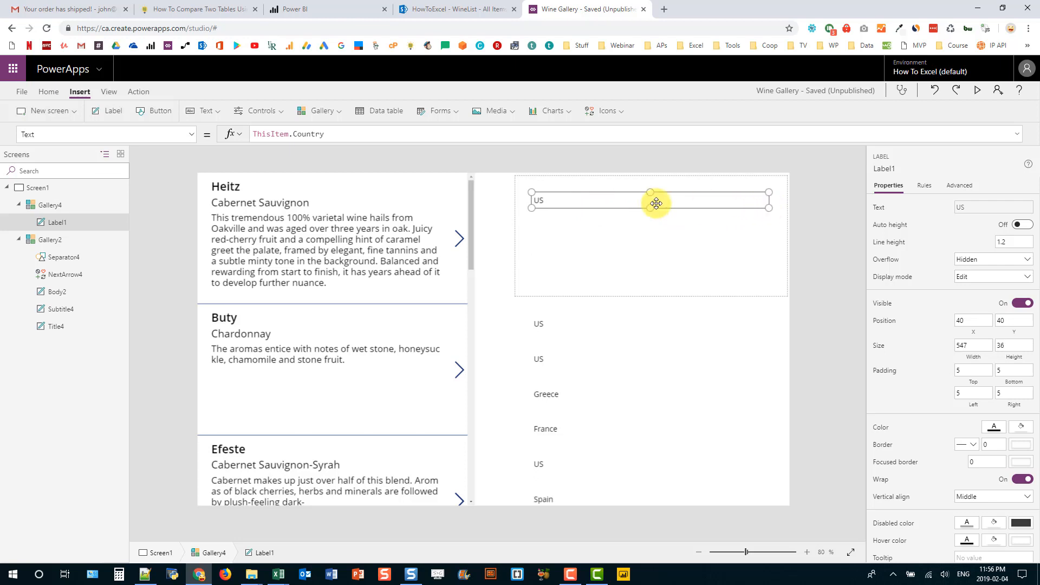
{"action": "left_click_drag", "start_coordinate": [656, 203], "coordinate": [653, 197]}
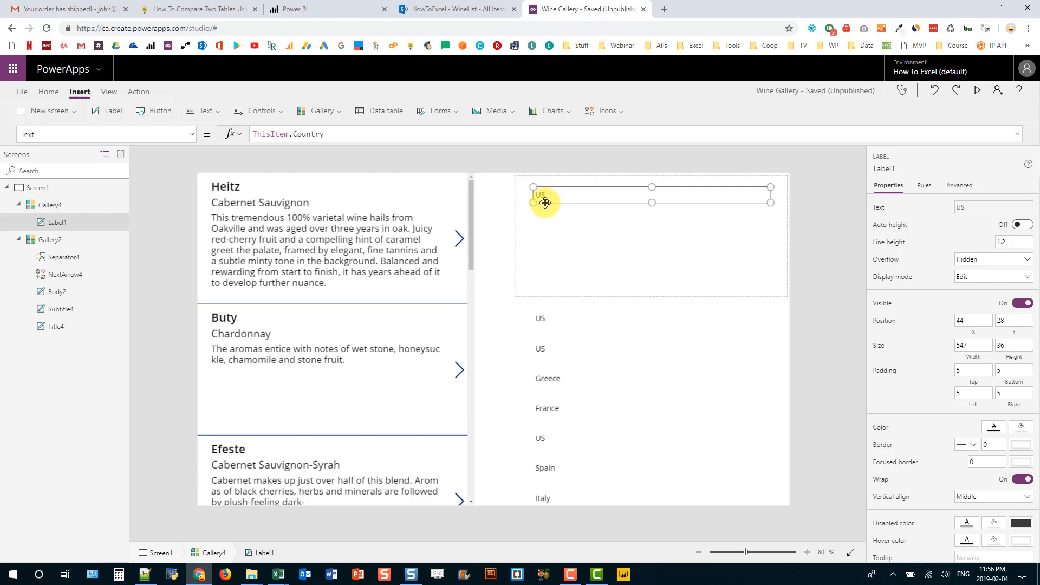
{"action": "key", "text": "ctrl+v"}
{"action": "left_click_drag", "start_coordinate": [570, 201], "coordinate": [572, 214]}
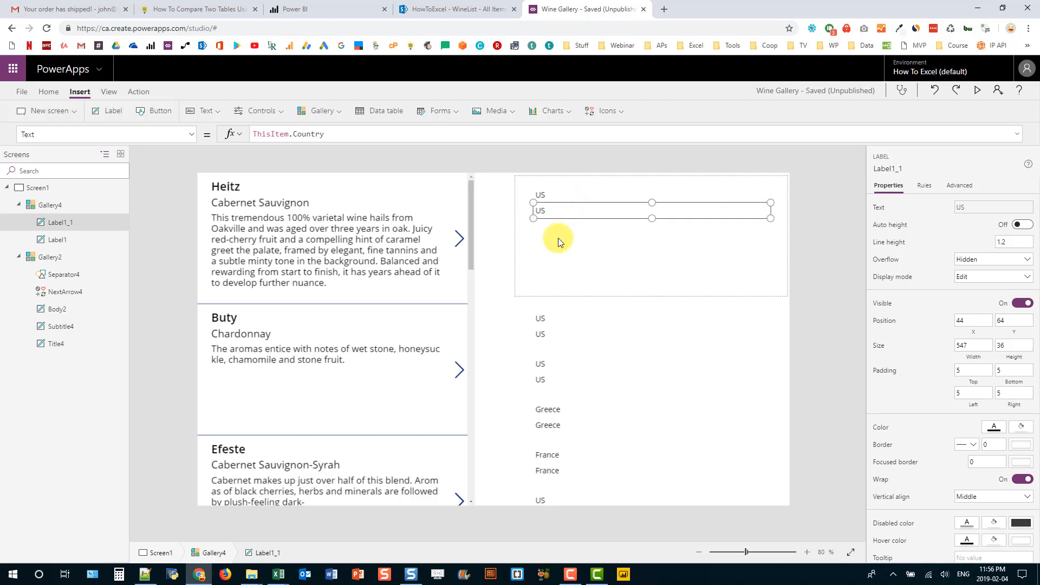
{"action": "key", "text": "ctrl+v"}
{"action": "left_click_drag", "start_coordinate": [569, 197], "coordinate": [573, 228]}
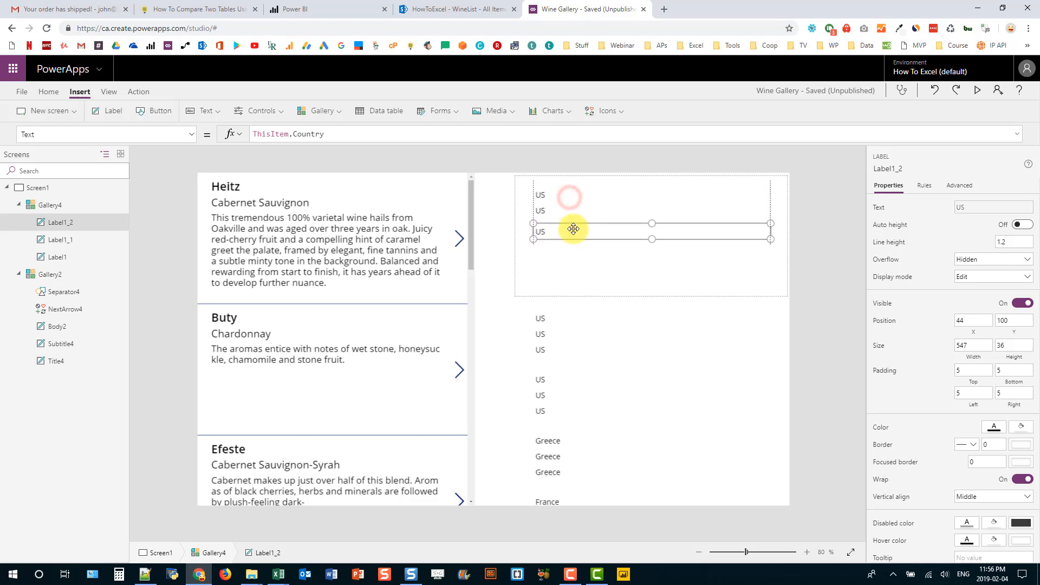
- Set the uppermost label's text formula in the flexible gallery to ThisItem.Winery
{"action": "left_click", "coordinate": [564, 191]}
{"action": "left_click_drag", "start_coordinate": [294, 134], "coordinate": [347, 133]}
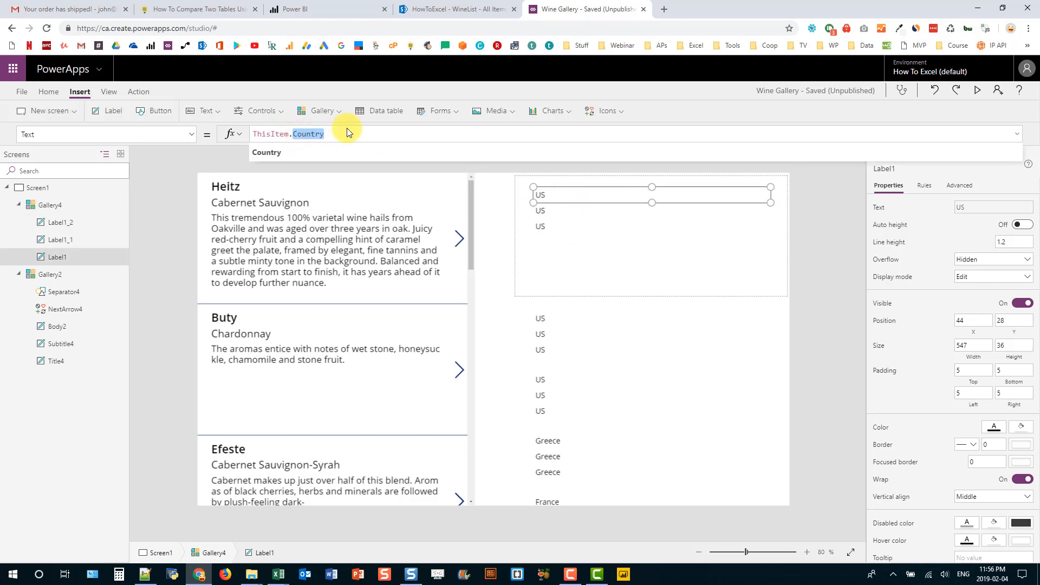
{"action": "type", "text": "winer"}
{"action": "key", "text": "Tab"}
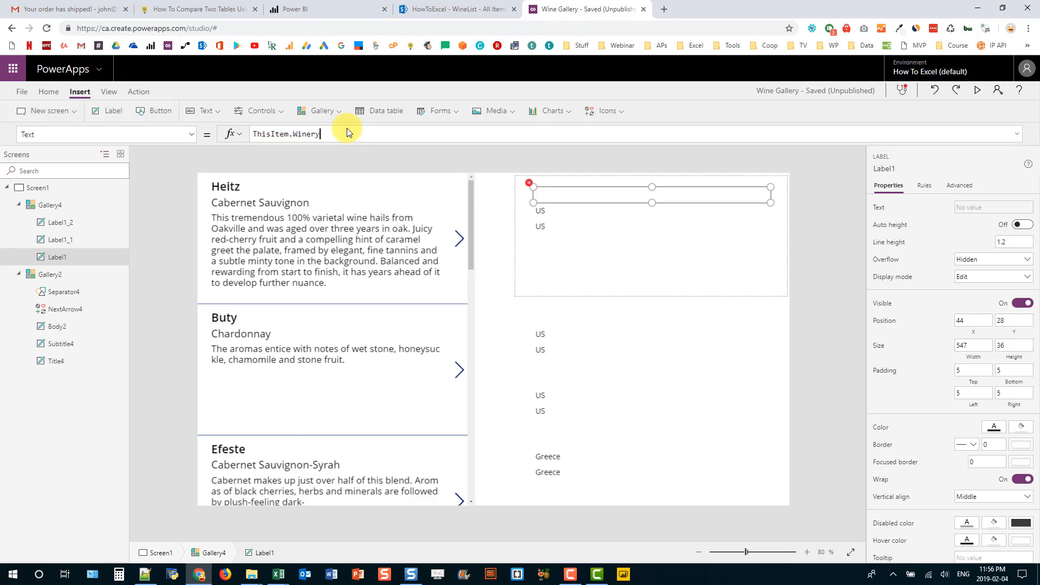
- Set the middle label's text formula in the flexible gallery to ThisItem.Variety
{"action": "left_click", "coordinate": [551, 209]}
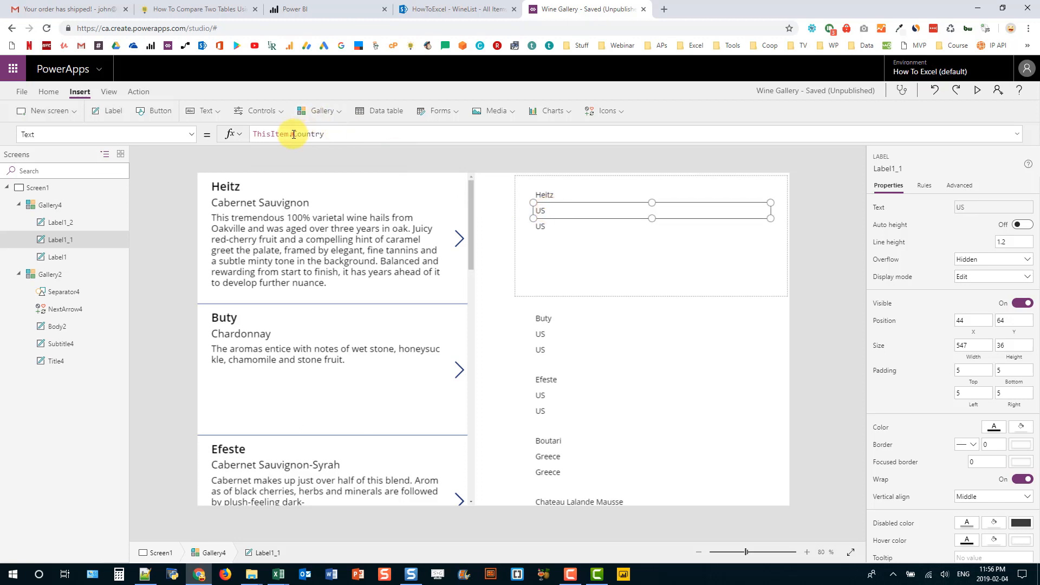
{"action": "left_click_drag", "start_coordinate": [293, 133], "coordinate": [369, 134]}
{"action": "type", "text": "varie"}
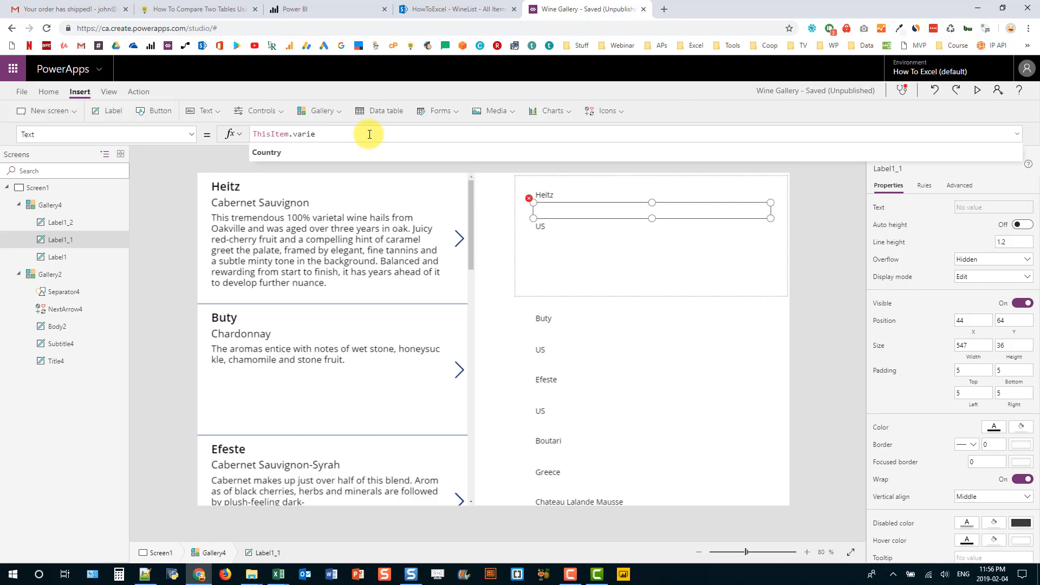
{"action": "key", "text": "Tab"}
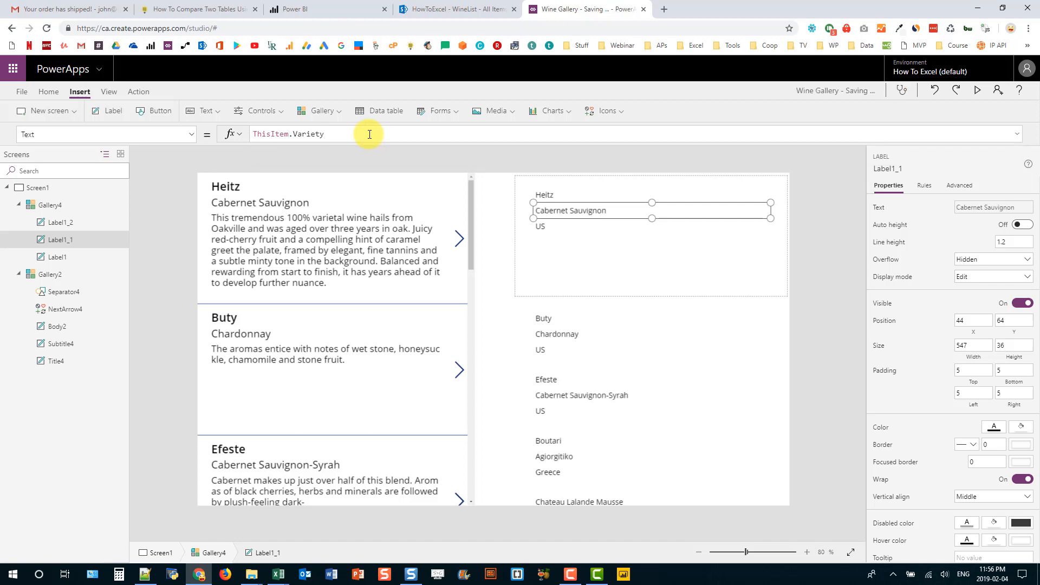
- Set the lowest label's text formula to ThisItem.Description and enlarge the label to a height of about 144
{"action": "left_click", "coordinate": [543, 233]}
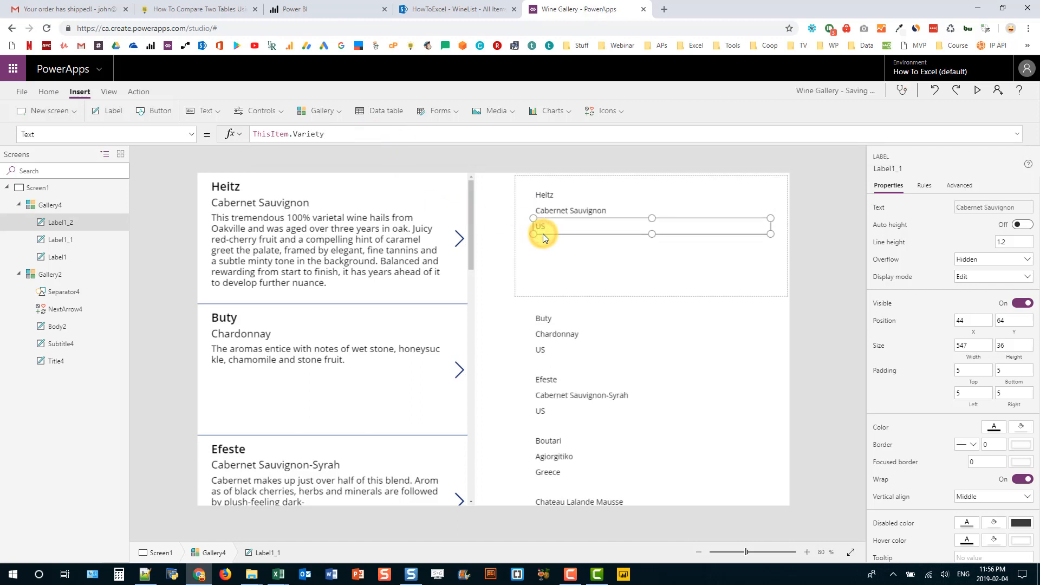
{"action": "left_click_drag", "start_coordinate": [293, 133], "coordinate": [355, 135]}
{"action": "type", "text": "c"}
{"action": "type", "text": "rip"}
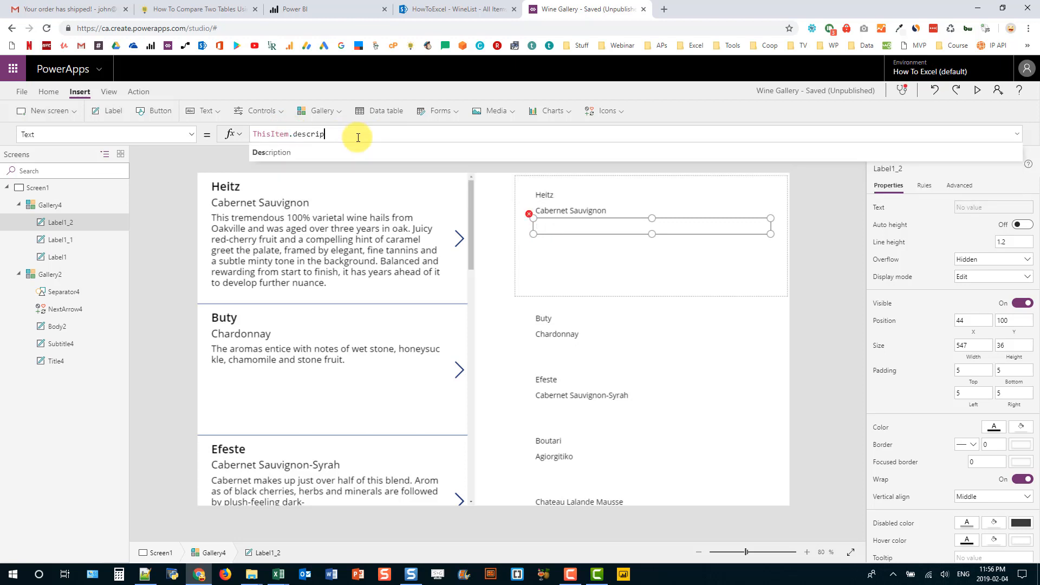
{"action": "key", "text": "Tab"}
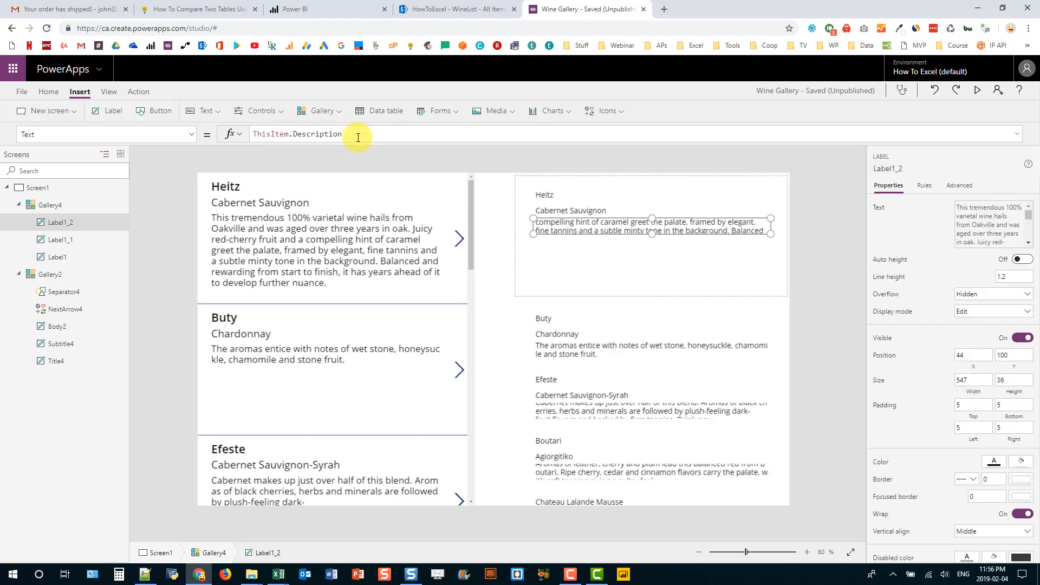
{"action": "left_click_drag", "start_coordinate": [654, 234], "coordinate": [651, 280]}
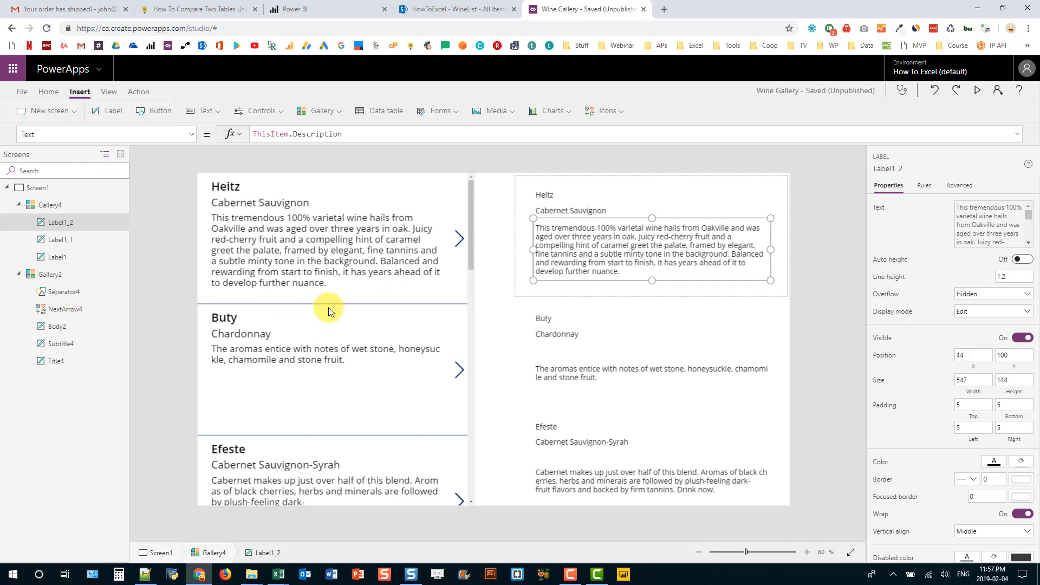
- Insert a rectangle into the flexible gallery's item template and shape it into a separator about 600 wide and 2 high at X 24, Y 276
{"action": "left_click", "coordinate": [571, 290]}
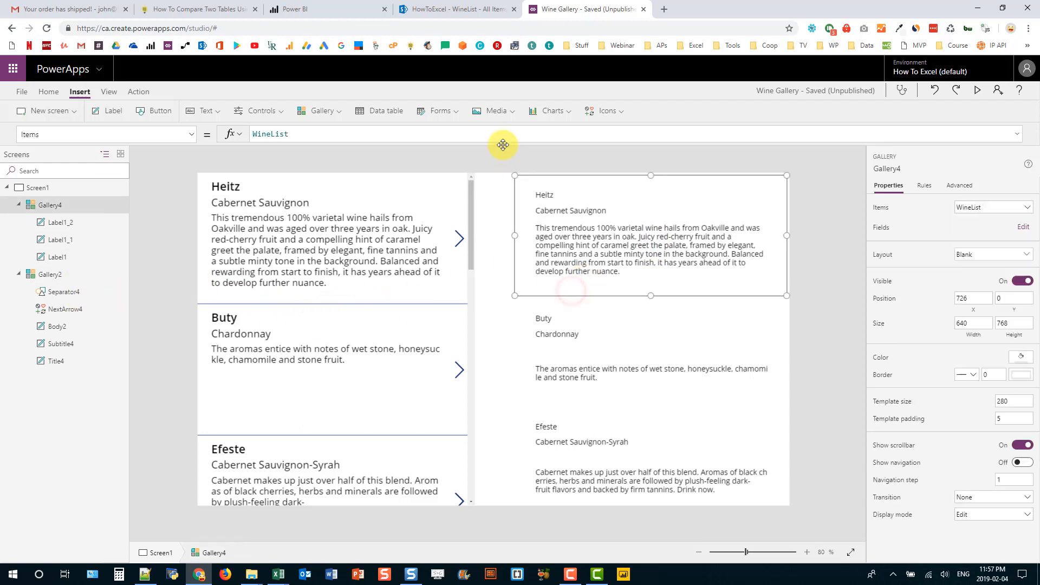
{"action": "left_click", "coordinate": [609, 111]}
{"action": "scroll", "coordinate": [630, 252], "scroll_direction": "down", "scroll_amount": 10}
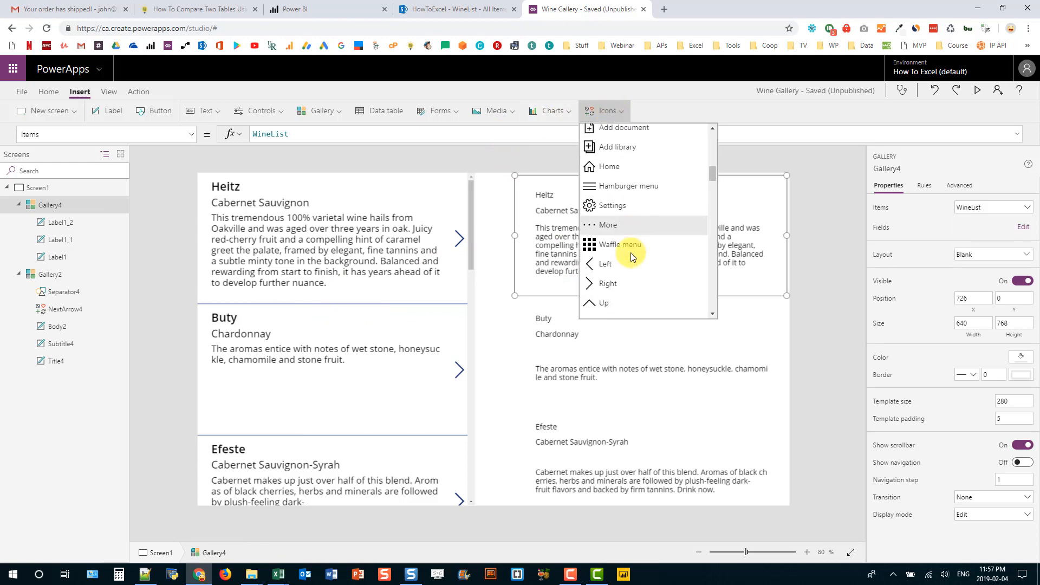
{"action": "scroll", "coordinate": [627, 230], "scroll_direction": "down", "scroll_amount": 10}
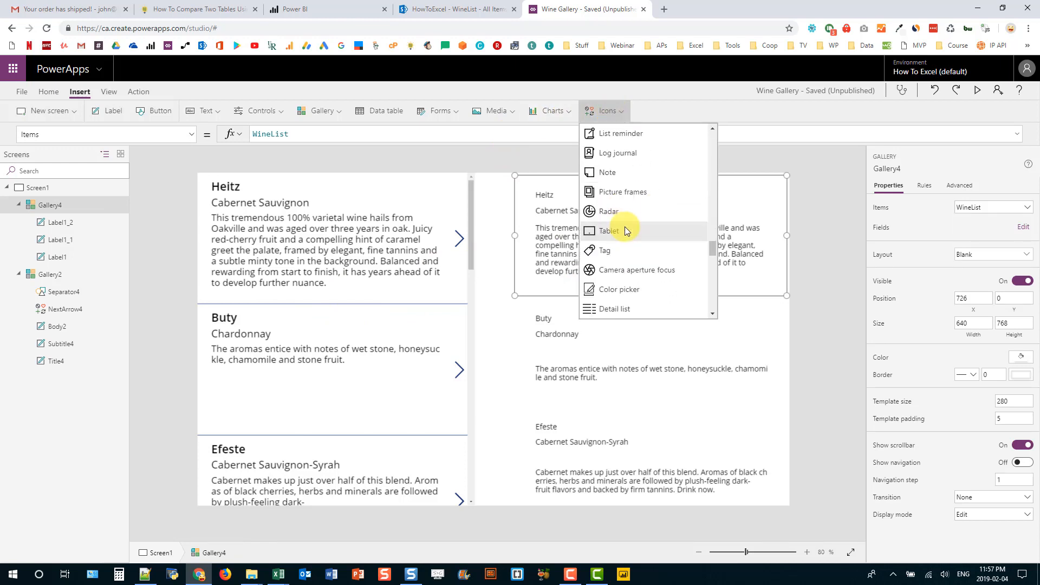
{"action": "scroll", "coordinate": [627, 231], "scroll_direction": "down", "scroll_amount": 6}
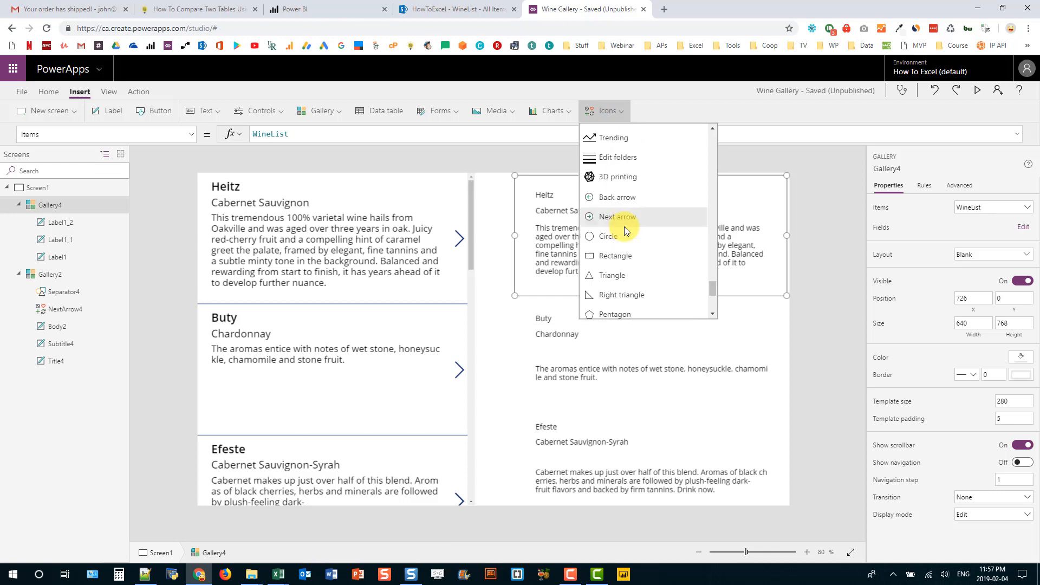
{"action": "left_click", "coordinate": [624, 256]}
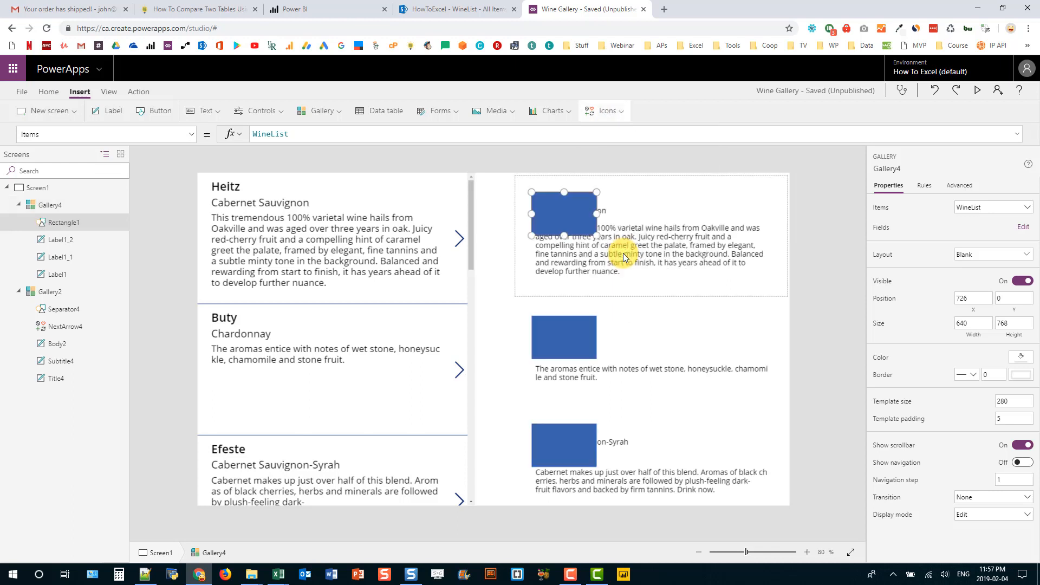
{"action": "left_click_drag", "start_coordinate": [569, 215], "coordinate": [785, 294]}
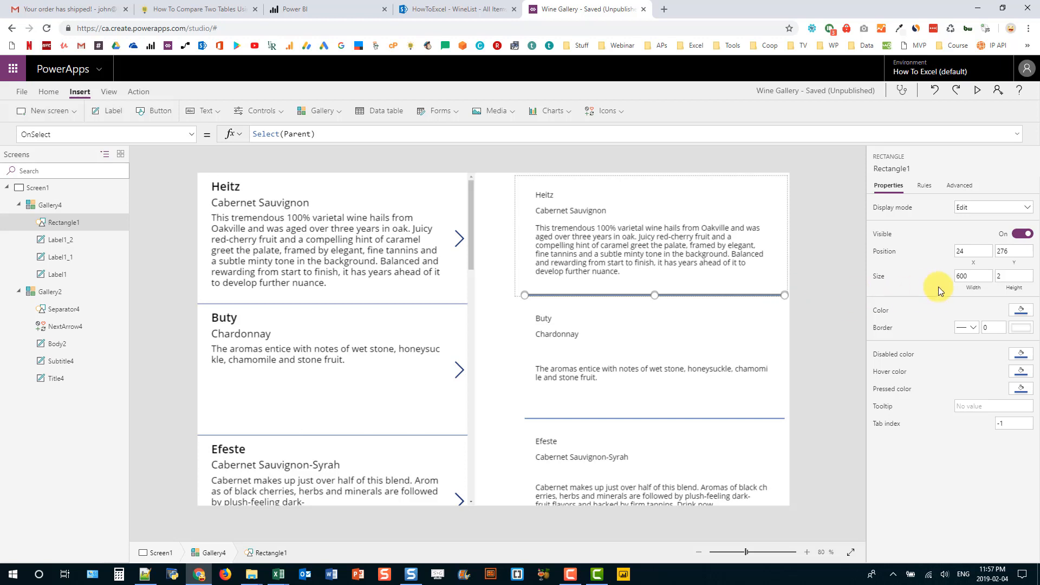
- Stretch the separator rectangle to about 622 wide starting at X 8, and set its height to 1
{"action": "left_click", "coordinate": [1005, 276]}
{"action": "type", "text": "1"}
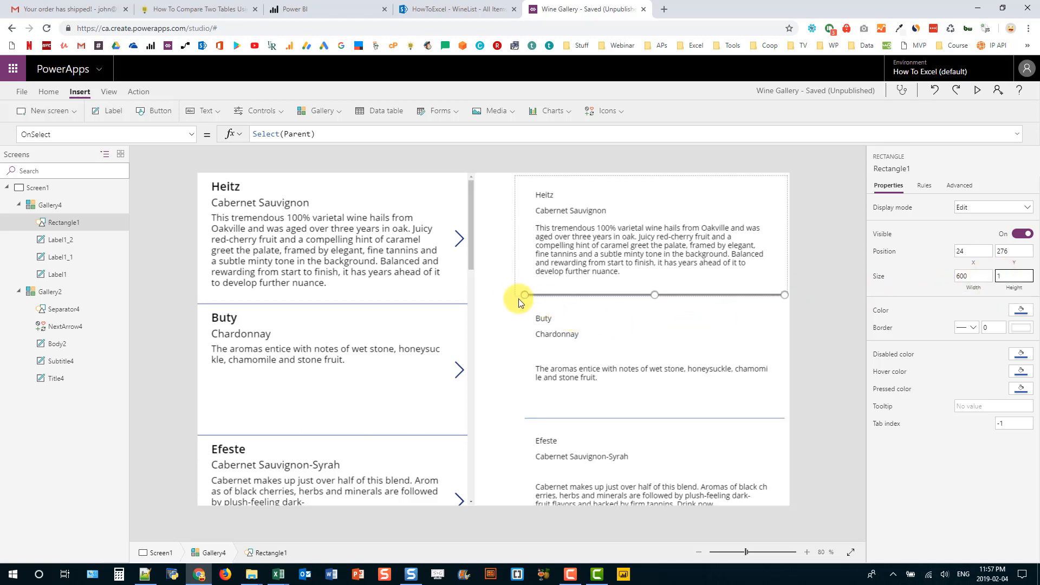
{"action": "left_click_drag", "start_coordinate": [522, 297], "coordinate": [516, 297]}
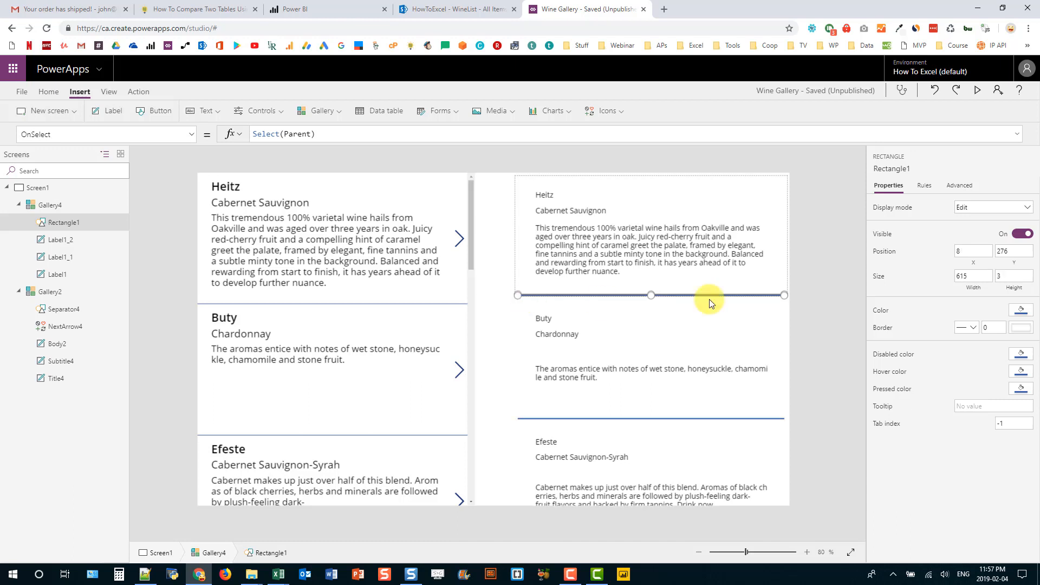
{"action": "left_click_drag", "start_coordinate": [781, 297], "coordinate": [794, 297]}
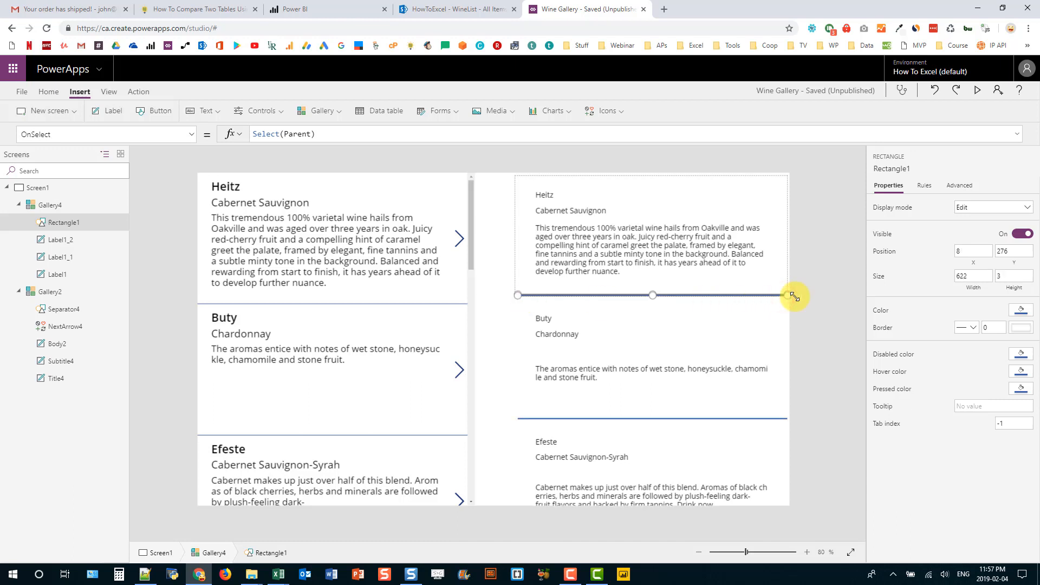
{"action": "left_click_drag", "start_coordinate": [1015, 276], "coordinate": [961, 276]}
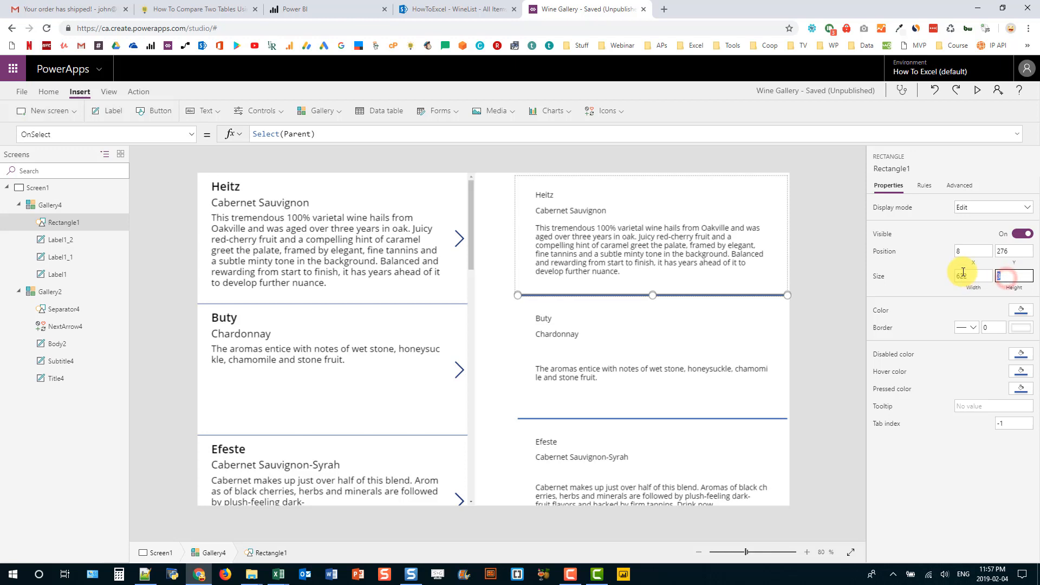
{"action": "type", "text": "1"}
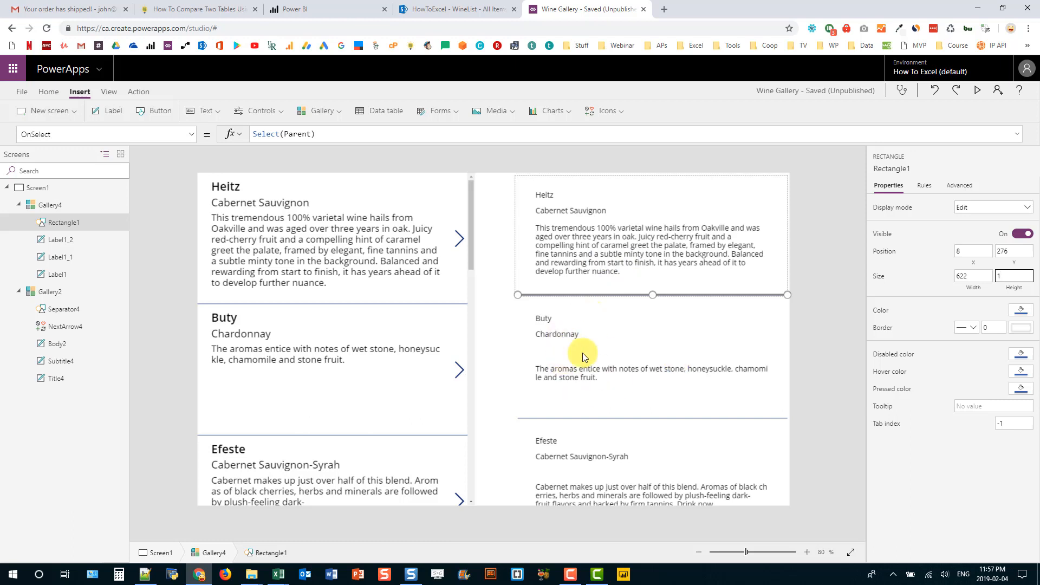
- Turn on auto height for the description label and shift the three labels up, with the winery label at Y 20 and the description at Y 92
{"action": "left_click", "coordinate": [583, 255]}
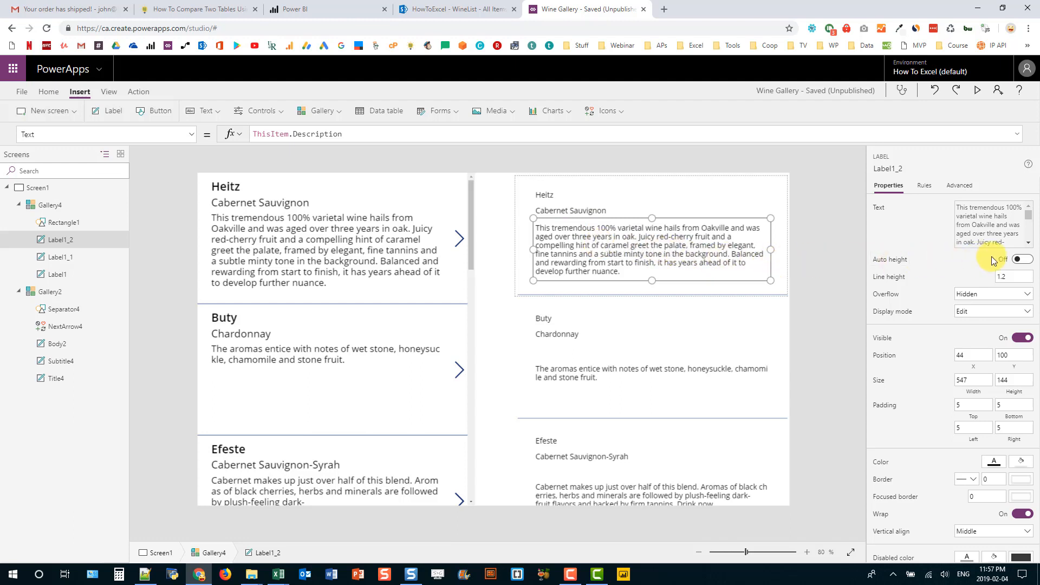
{"action": "left_click", "coordinate": [1021, 262]}
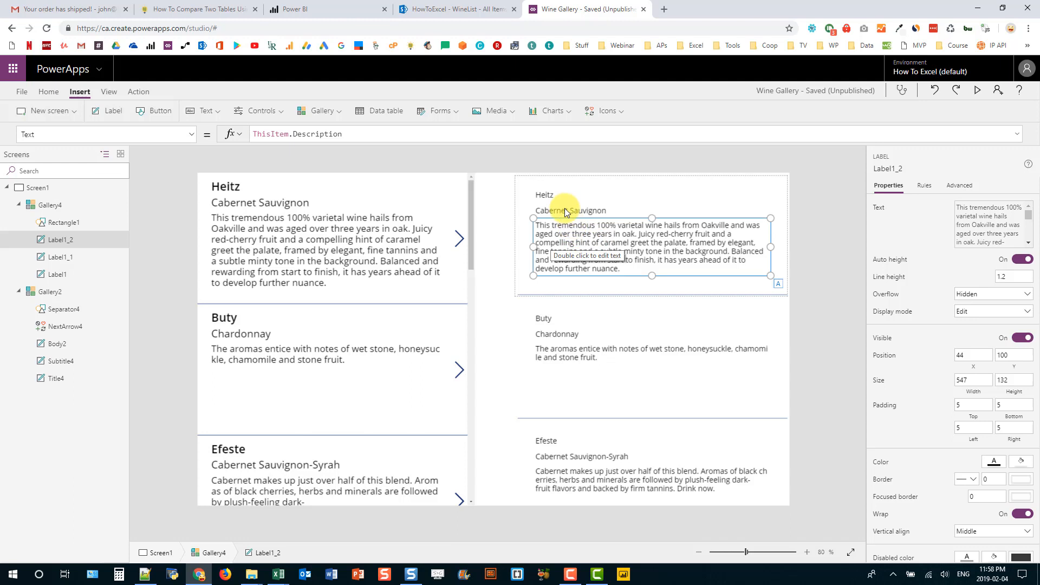
{"action": "left_click", "coordinate": [551, 195]}
{"action": "left_click", "coordinate": [1011, 320]}
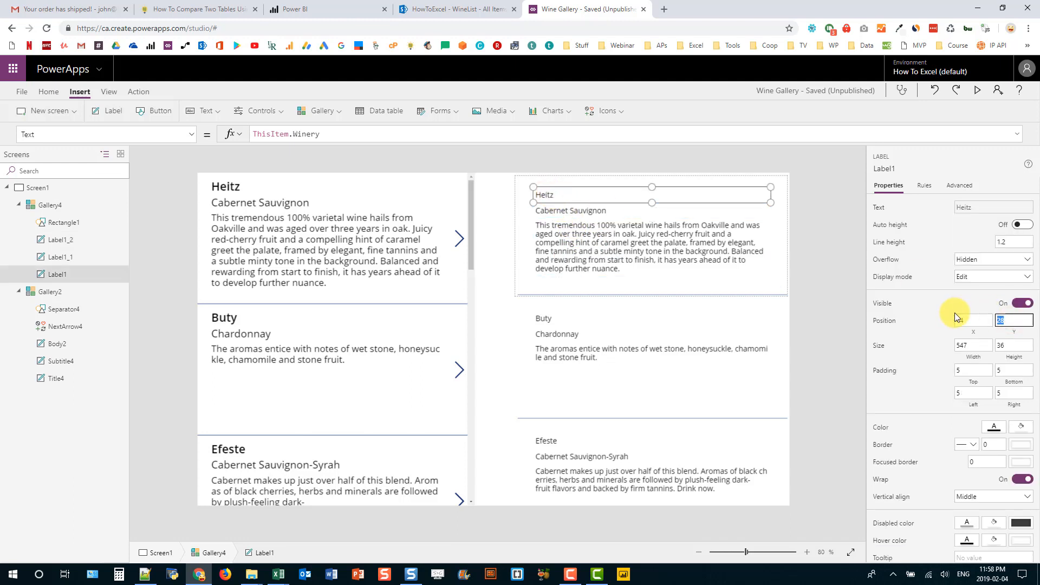
{"action": "type", "text": "20"}
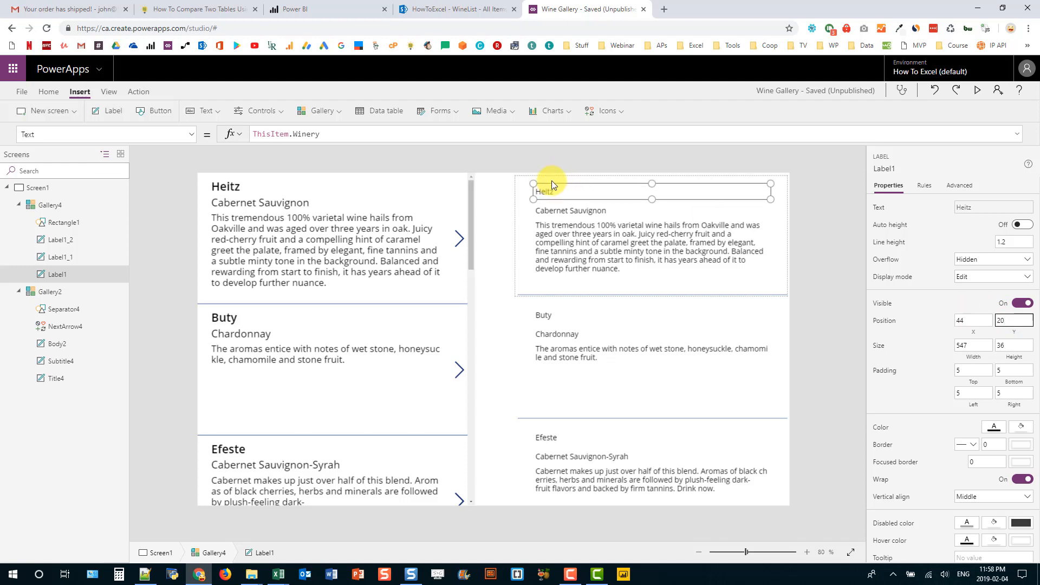
{"action": "left_click_drag", "start_coordinate": [557, 209], "coordinate": [556, 220]}
{"action": "left_click", "coordinate": [556, 226]}
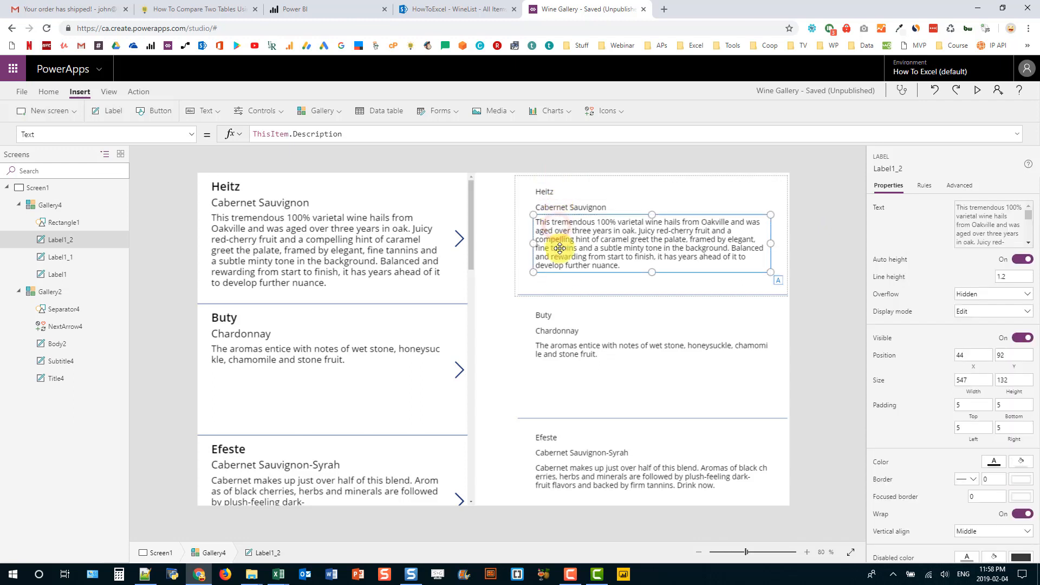
- Replace the Y formula of the flexible gallery's separator rectangle (Rectangle1) with a base value of 40
{"action": "left_click", "coordinate": [538, 295]}
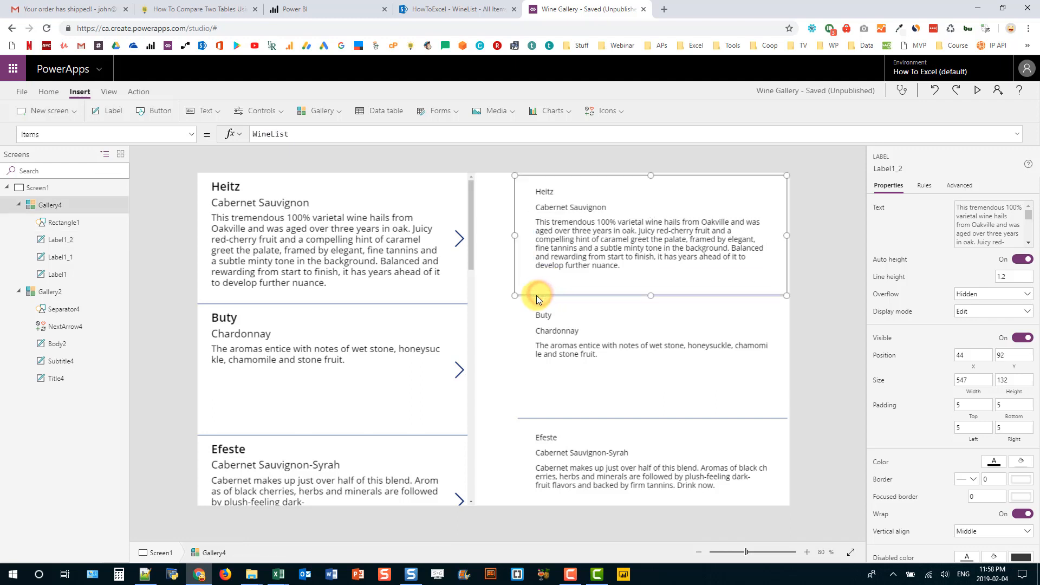
{"action": "left_click", "coordinate": [67, 311]}
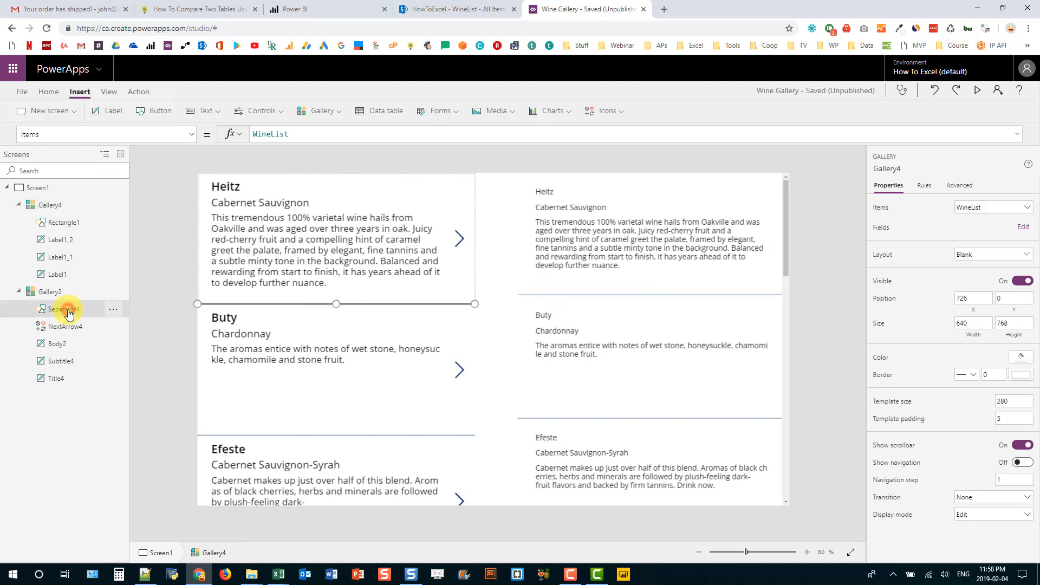
{"action": "left_click", "coordinate": [52, 226]}
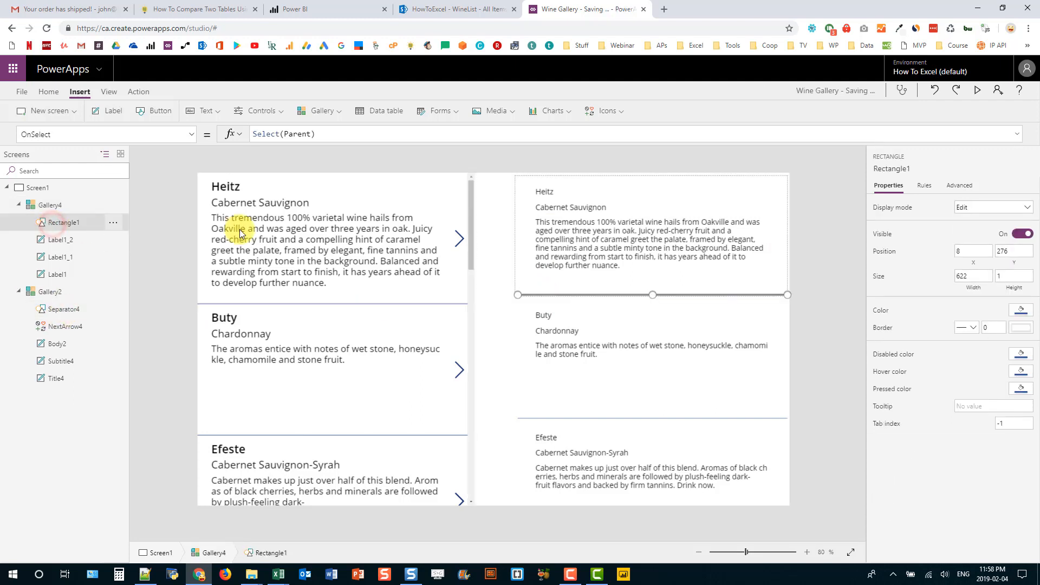
{"action": "left_click", "coordinate": [191, 134]}
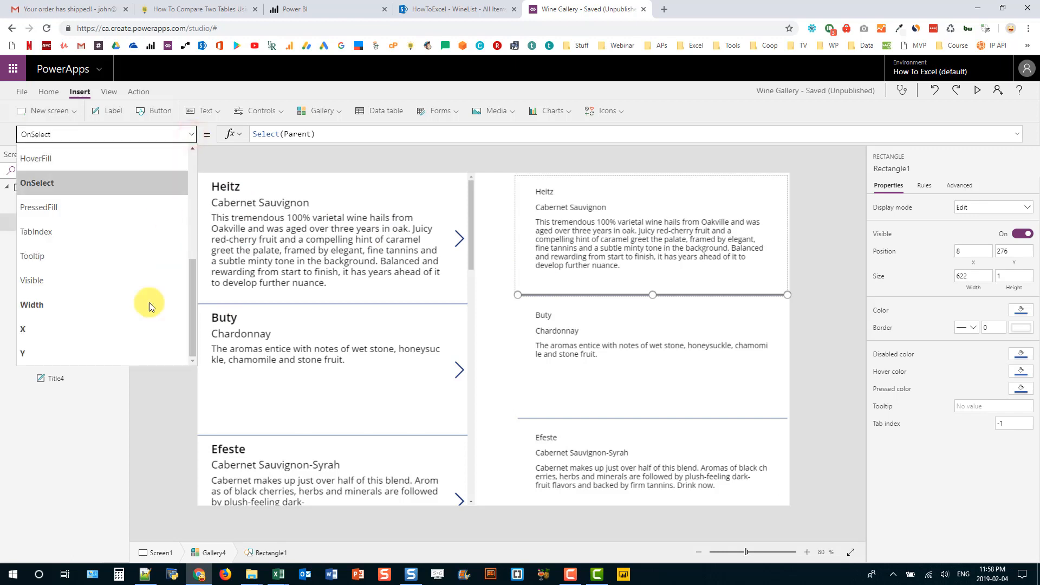
{"action": "left_click", "coordinate": [135, 351]}
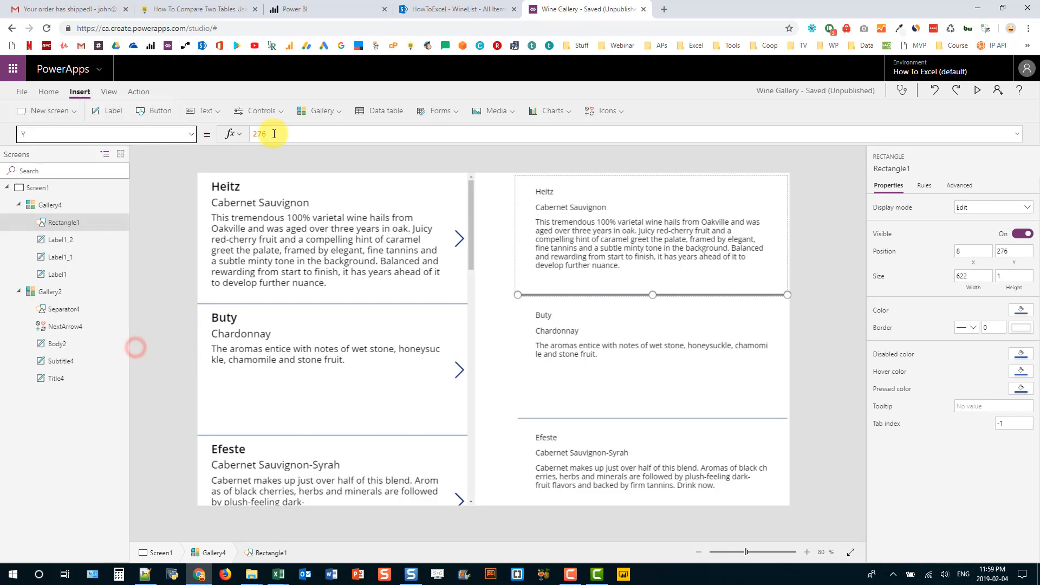
{"action": "right_click", "coordinate": [273, 134]}
{"action": "left_click", "coordinate": [269, 132]}
{"action": "double_click", "coordinate": [268, 132]}
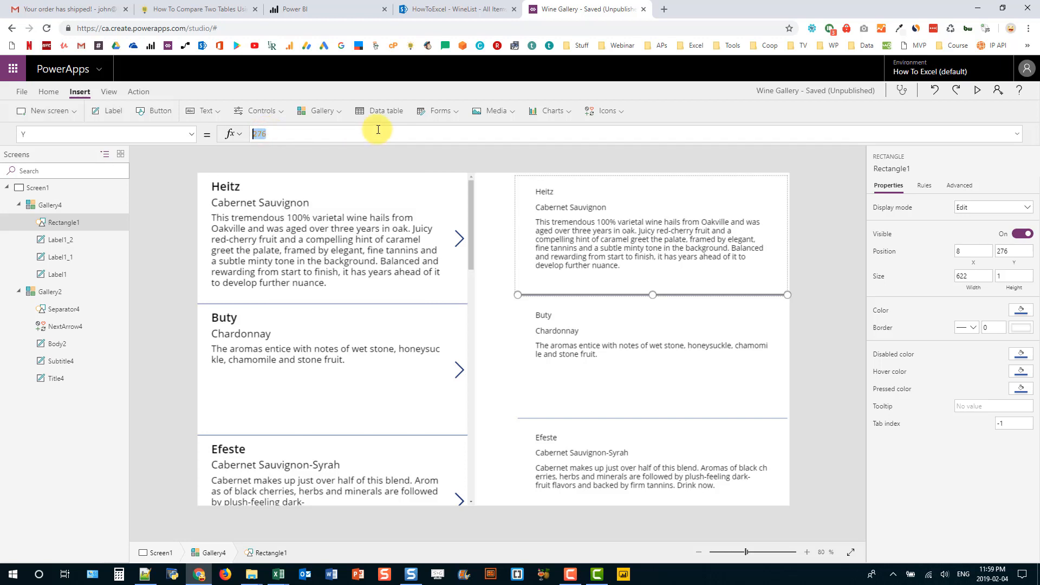
{"action": "type", "text": "40"}
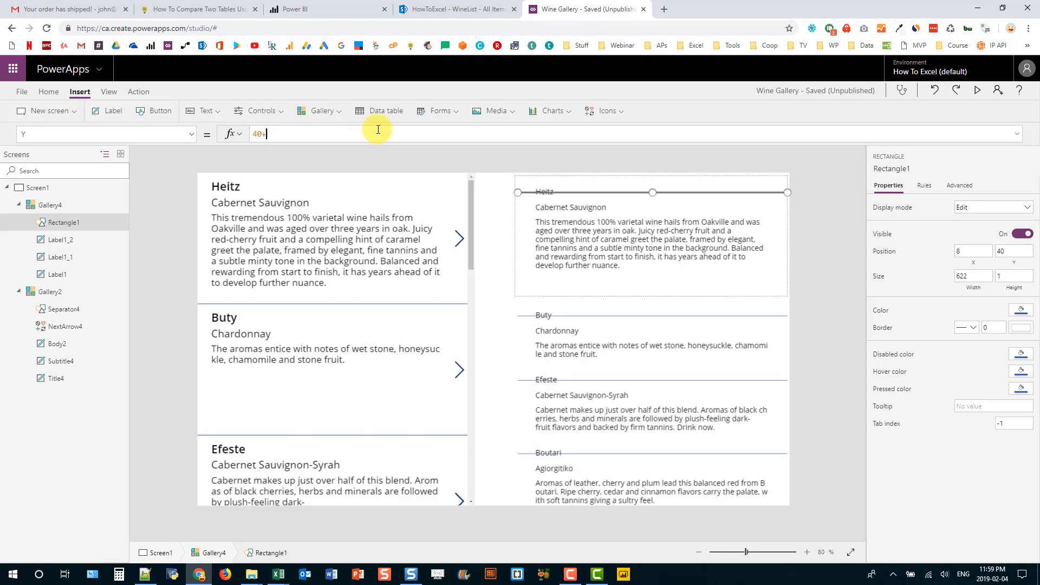
- Extend the separator's Y formula with the winery label's height, making it 40+Label1.Height
{"action": "type", "text": "+"}
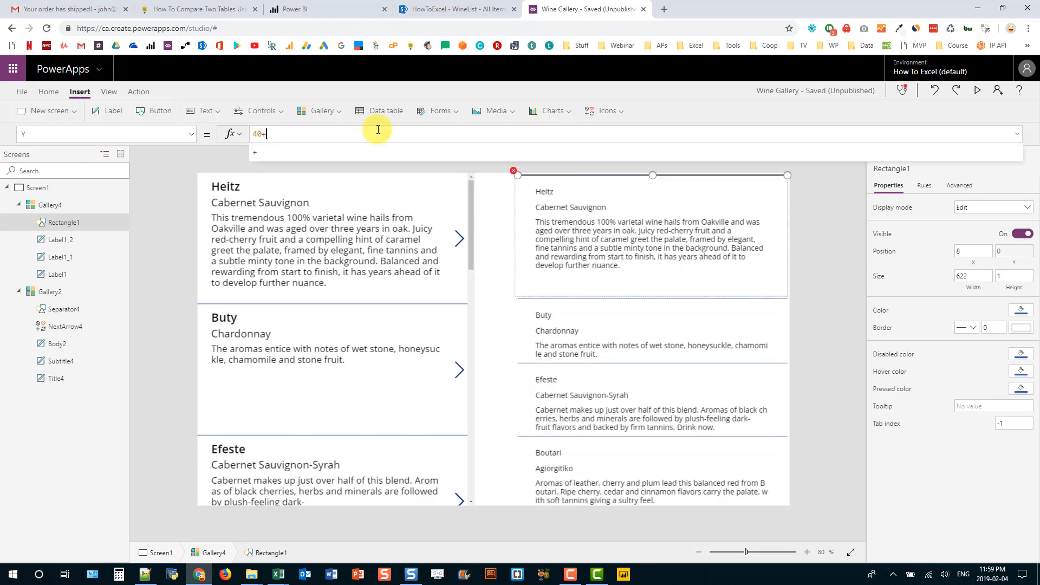
{"action": "type", "text": "label"}
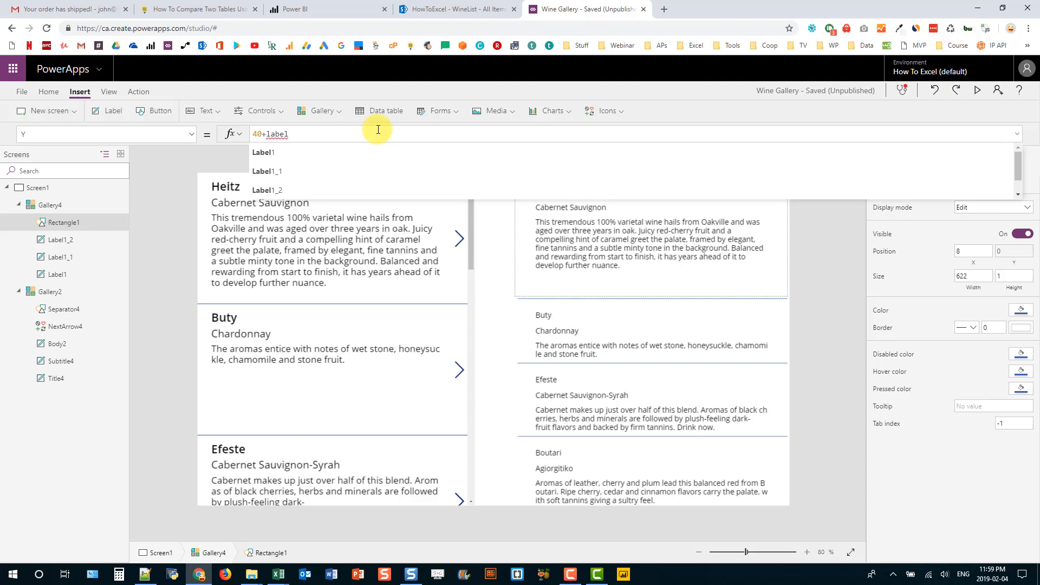
{"action": "key", "text": "Tab"}
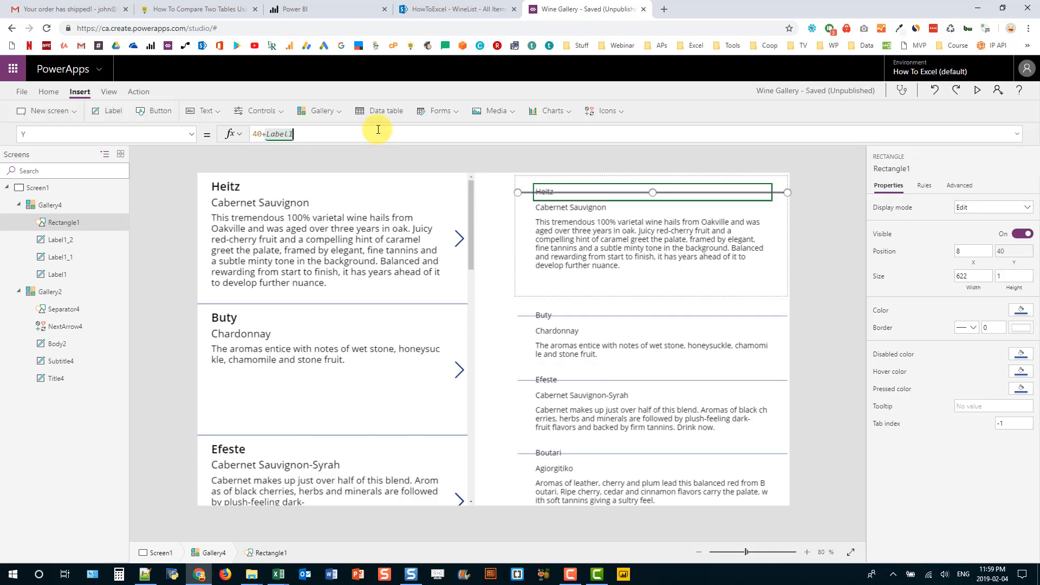
{"action": "type", "text": ".heght"}
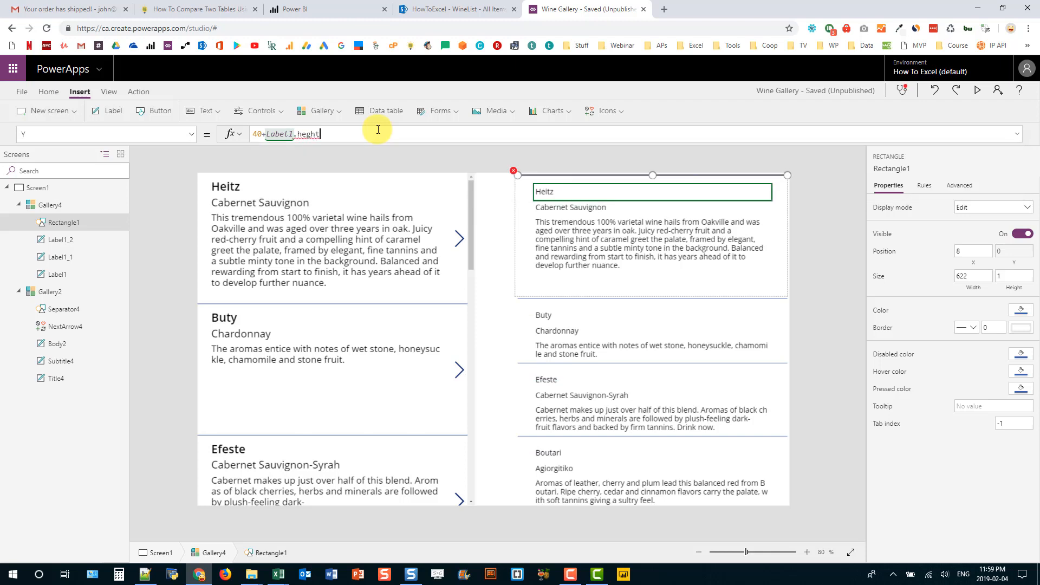
{"action": "key", "text": "BackSpace"}
{"action": "key", "text": "BackSpace"}
{"action": "key", "text": "BackSpace"}
{"action": "type", "text": "ight"}
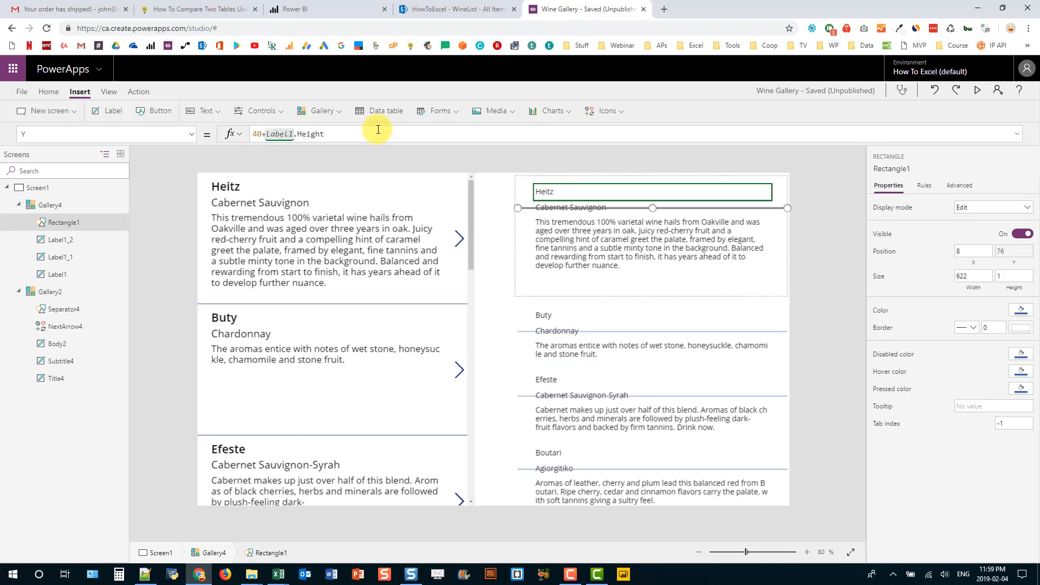
- Add the grape variety label's height, Label1_1.Height, to the end of the separator's Y formula
{"action": "type", "text": "+label"}
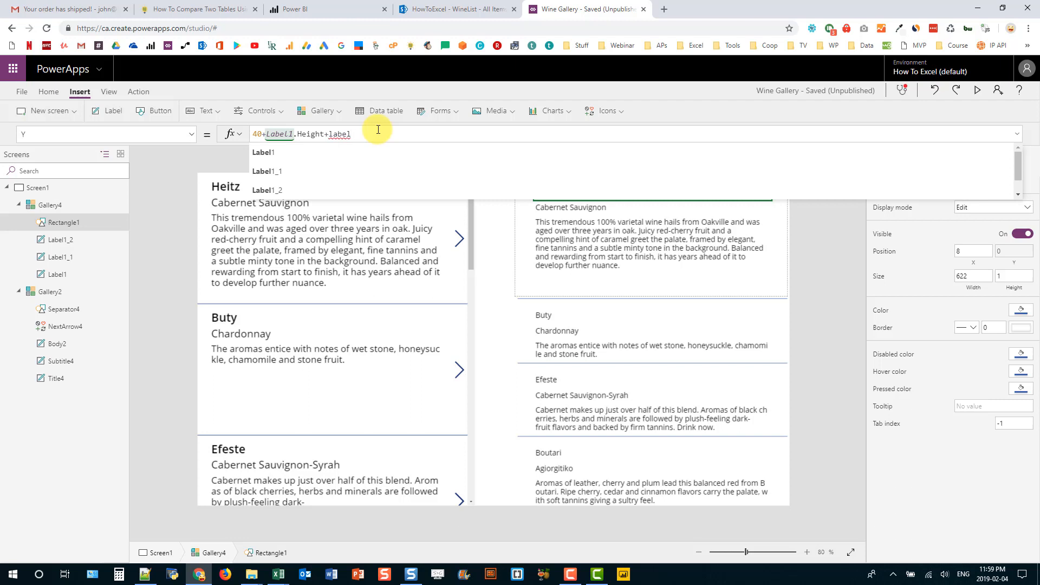
{"action": "key", "text": "Down"}
{"action": "key", "text": "Down"}
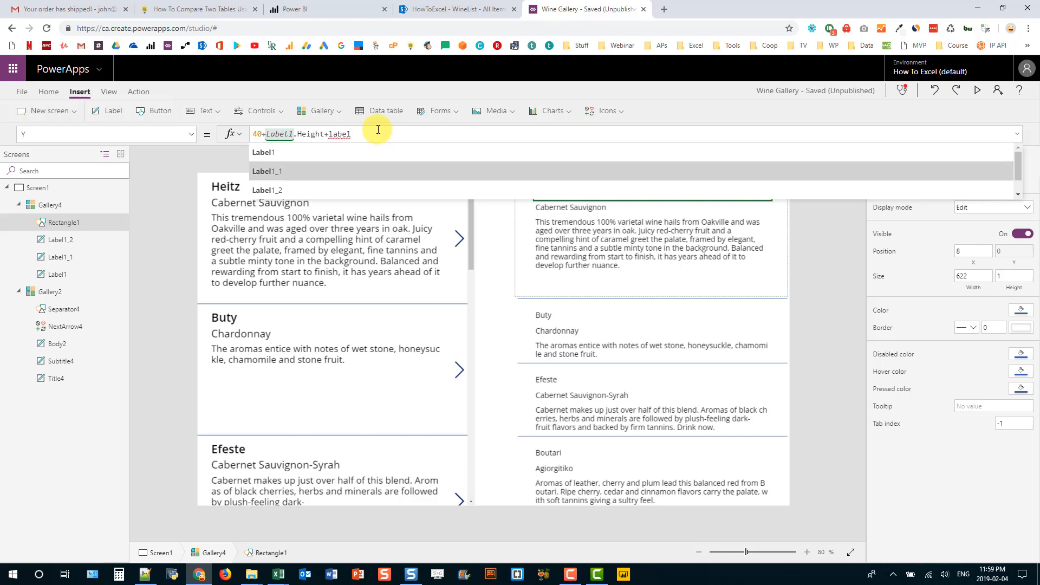
{"action": "key", "text": "Tab"}
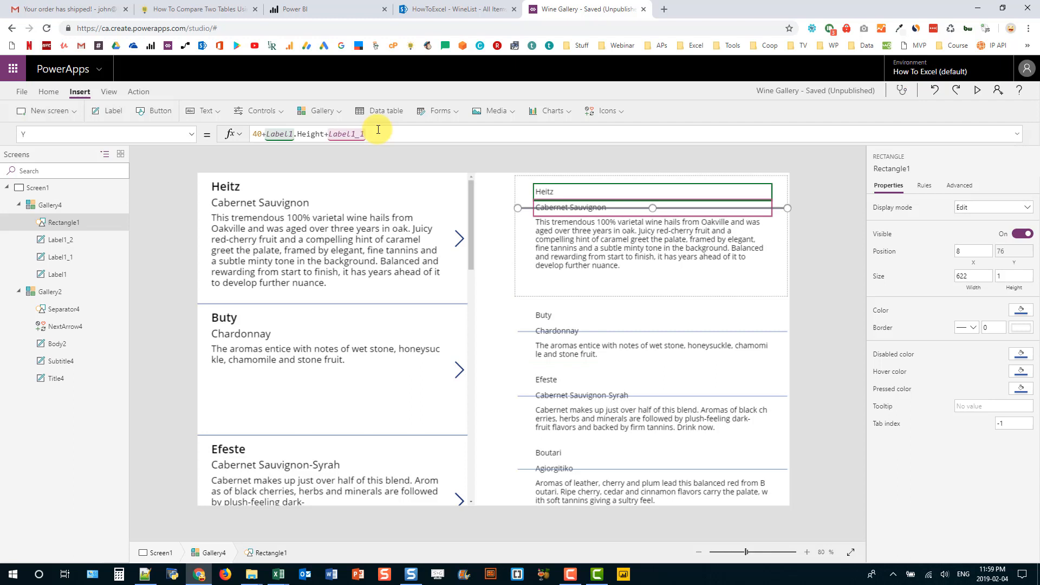
{"action": "type", "text": ".he"}
{"action": "key", "text": "Tab"}
- Complete the separator's Y formula with the description label's height as 40+Label1.Height+Label1_1.Height+Label1_2.Height
{"action": "type", "text": "+label"}
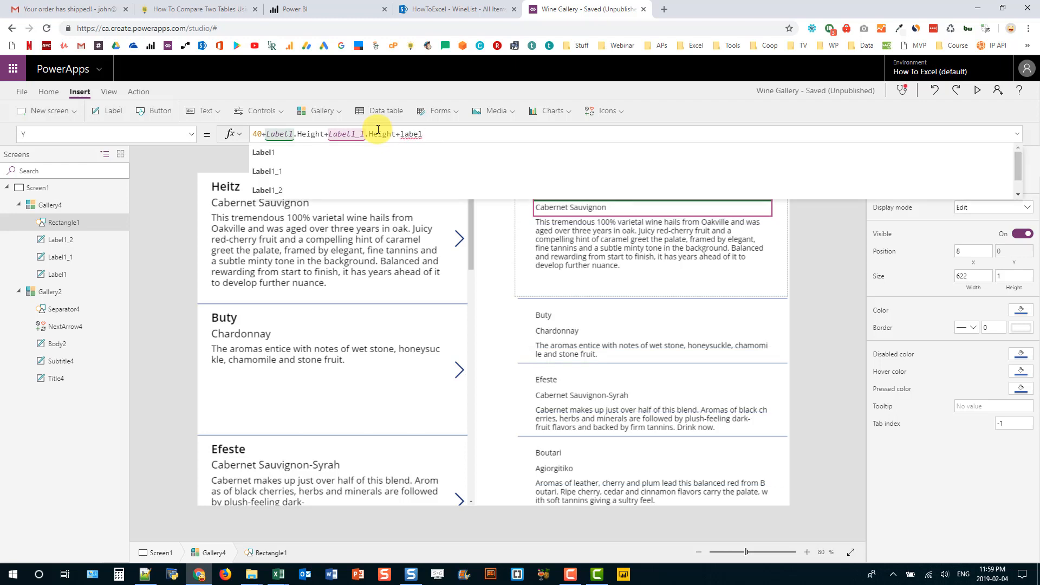
{"action": "type", "text": "1_2"}
{"action": "key", "text": "Tab"}
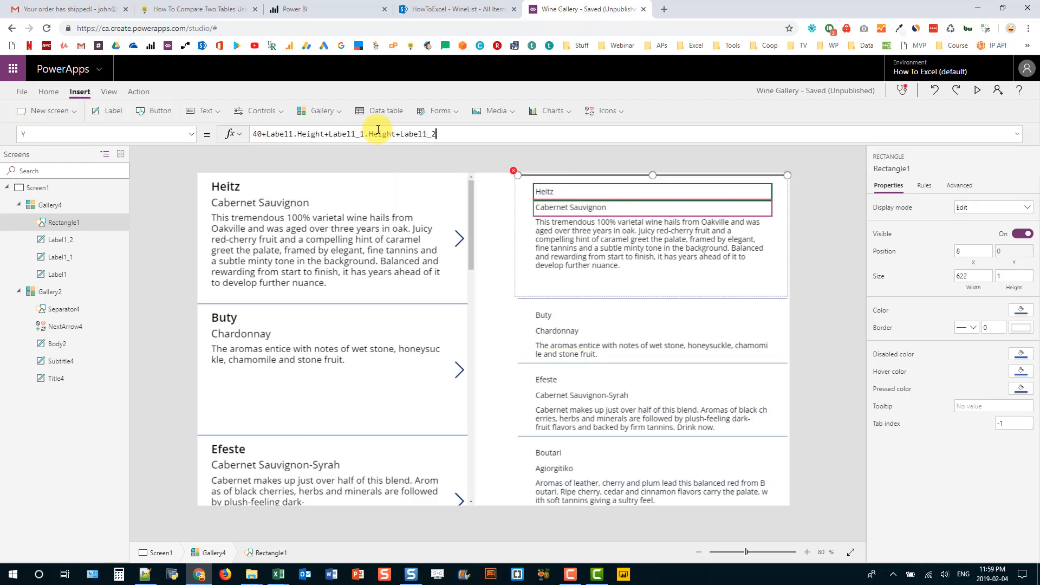
{"action": "type", "text": ".heigh"}
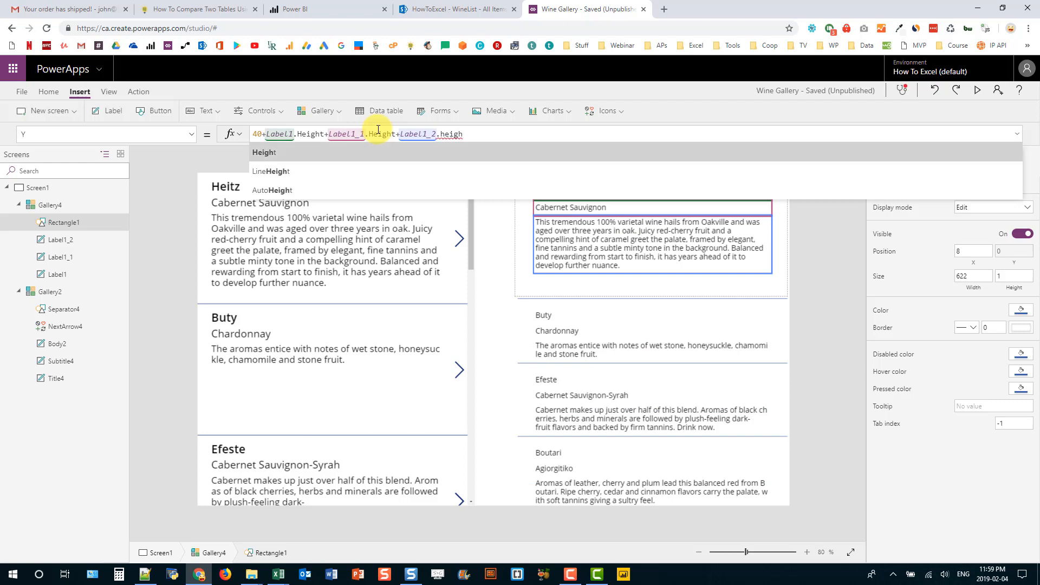
{"action": "key", "text": "Tab"}
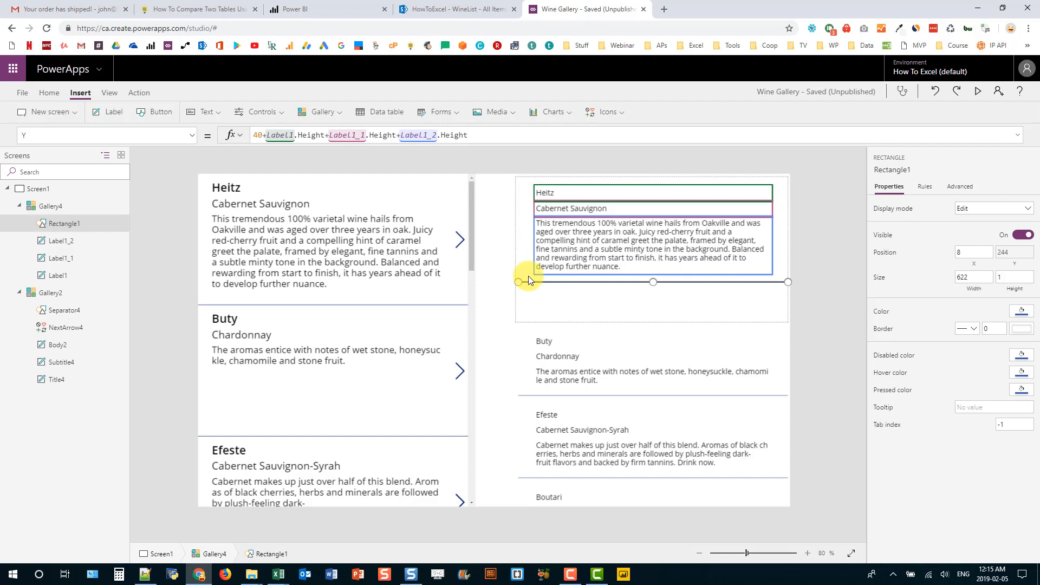
- Preview the app to compare the row spacing of both galleries, and return to the editor
{"action": "left_click", "coordinate": [977, 90]}
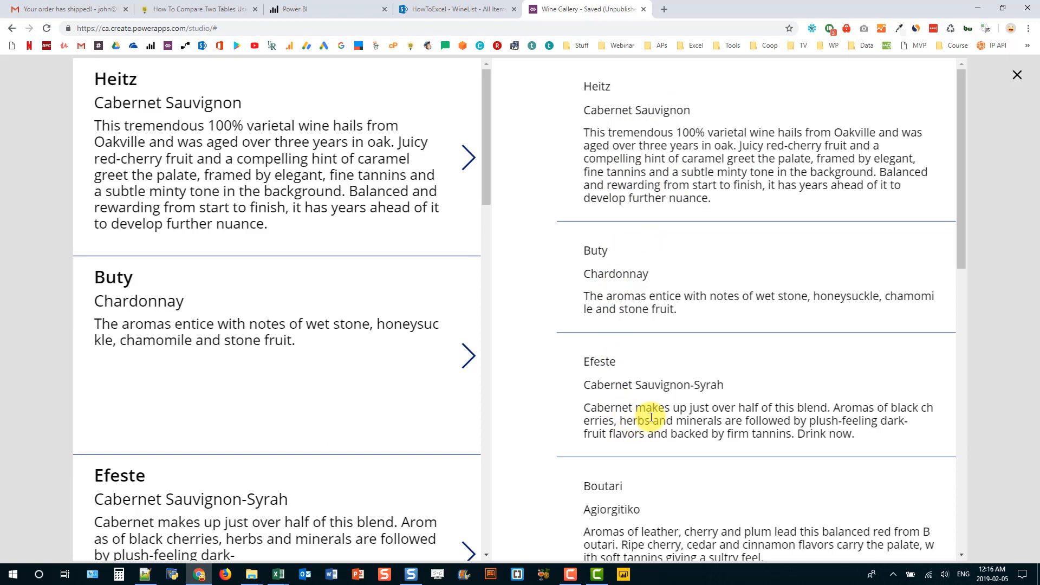
{"action": "left_click", "coordinate": [1020, 74]}
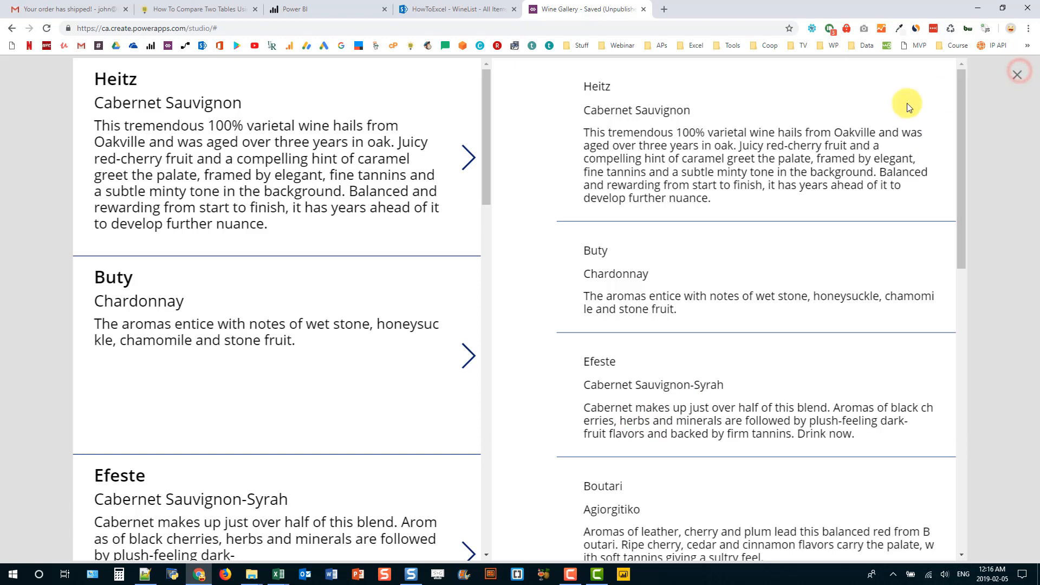
{"action": "left_click", "coordinate": [602, 347]}
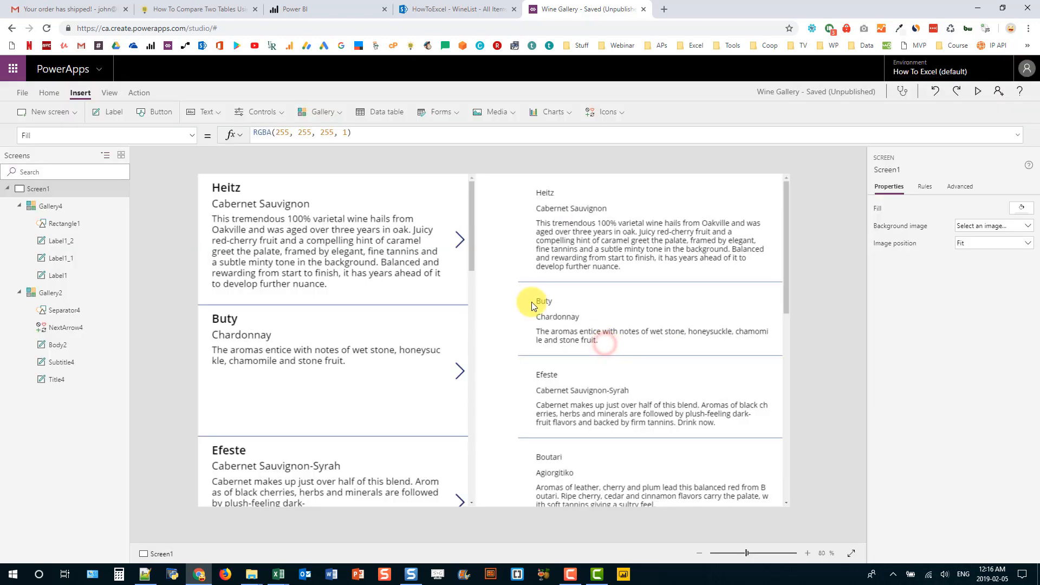